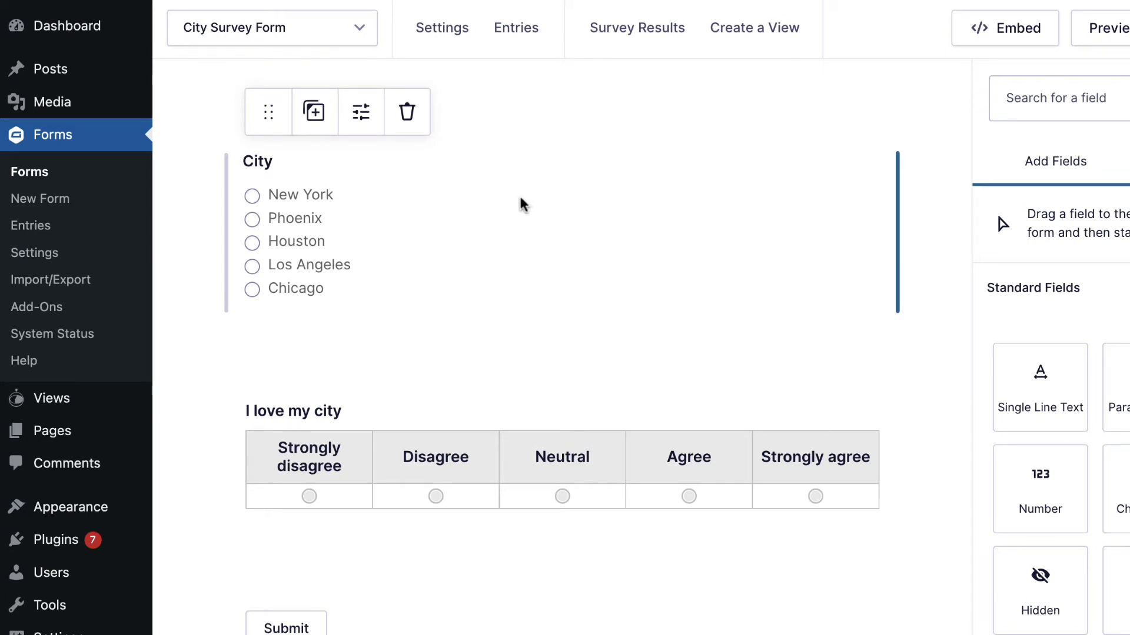
Open the GravityCharts feeds of the City Survey Form and start a new chart feed
mouse_move(466, 52)
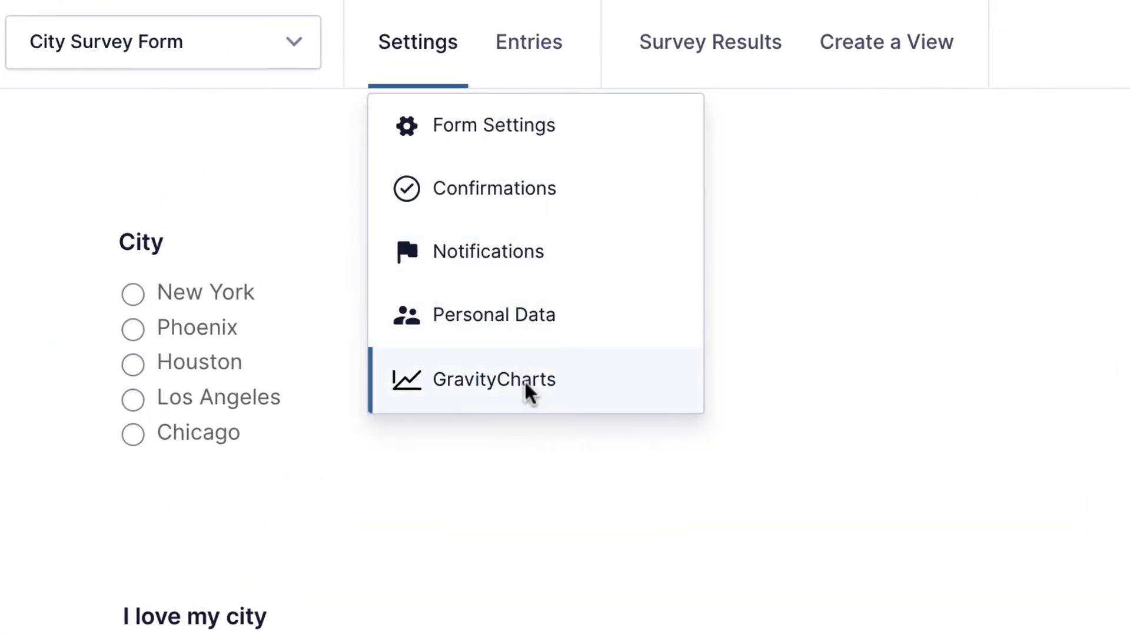
click(524, 384)
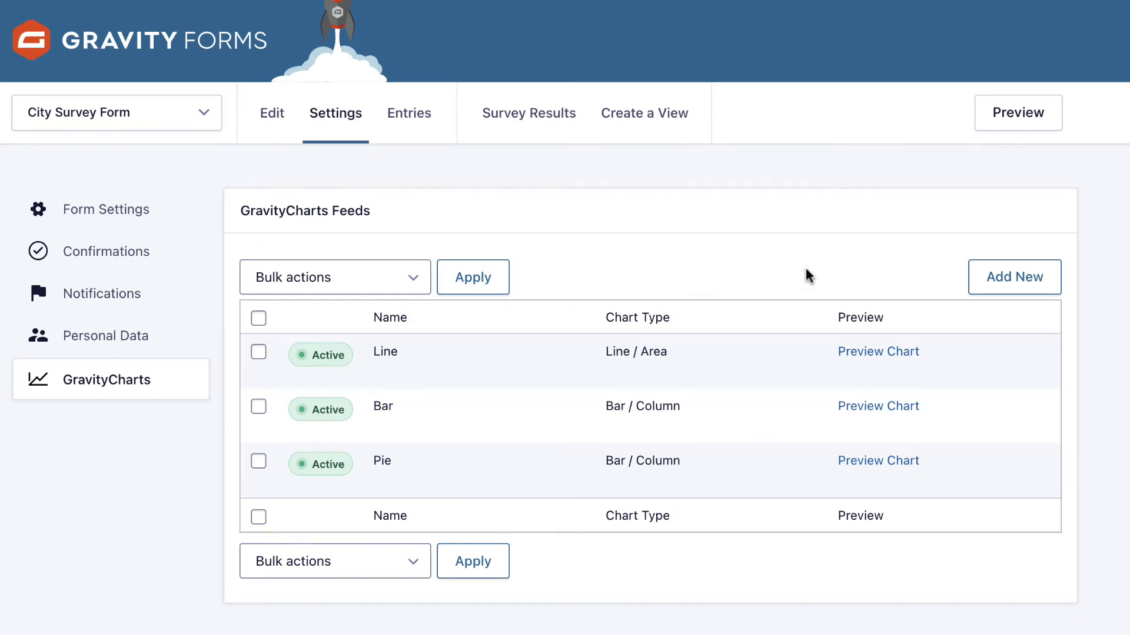
click(1024, 292)
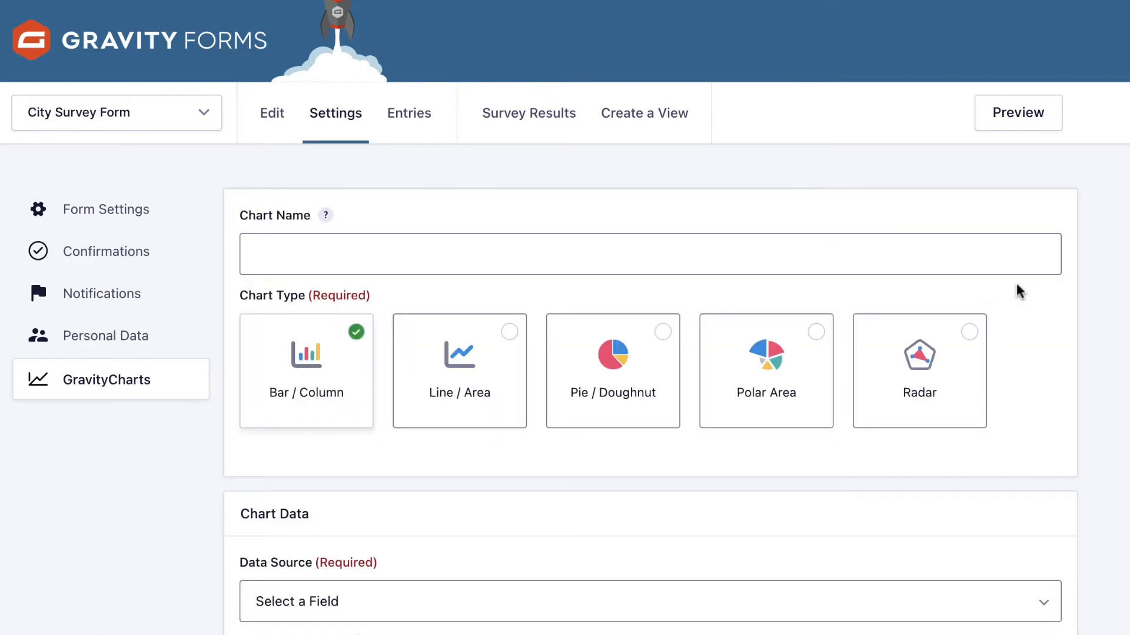
Name the new chart "City survey"
click(331, 261)
text(City)
key(Down)
key(Return)
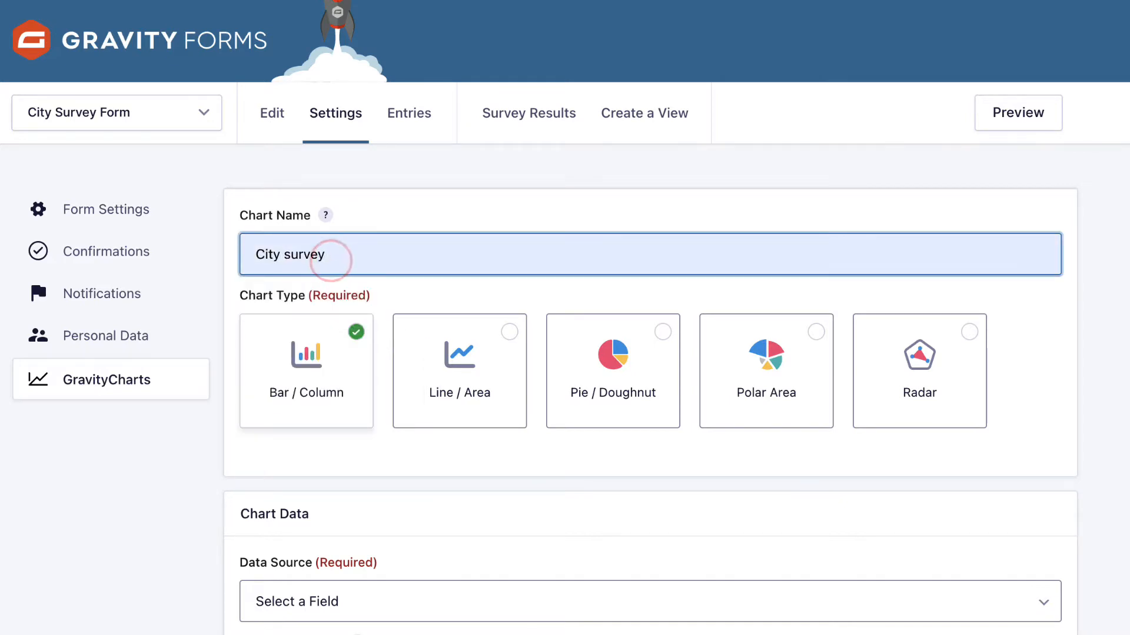
click(223, 456)
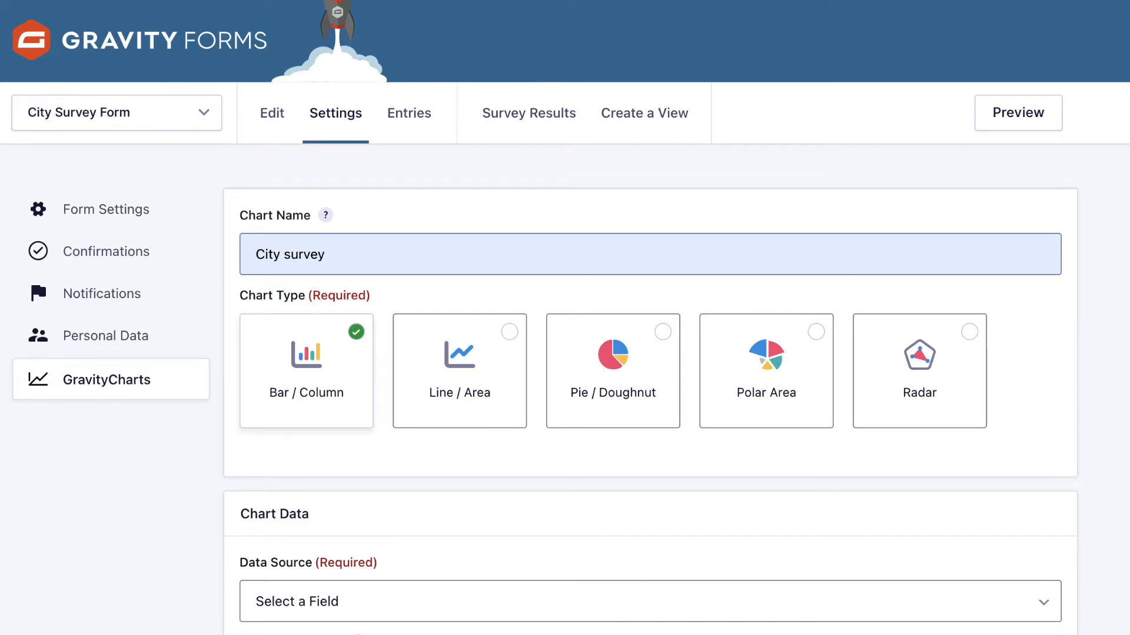
Set the chart's data source to the City field
scroll(565, 318, down, 5)
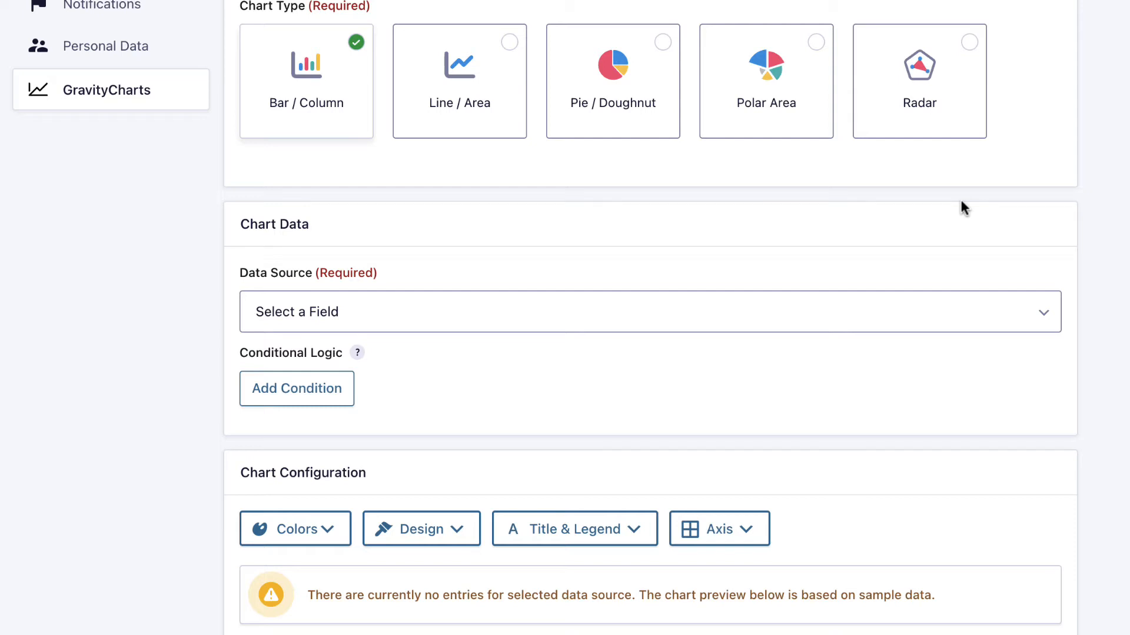
click(372, 299)
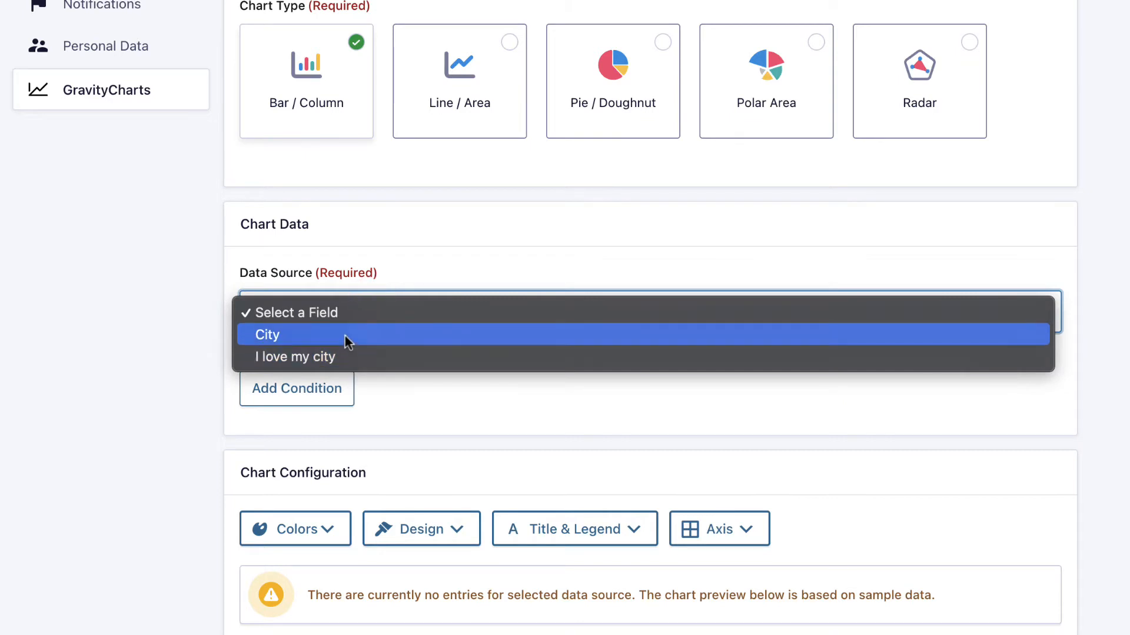
click(284, 338)
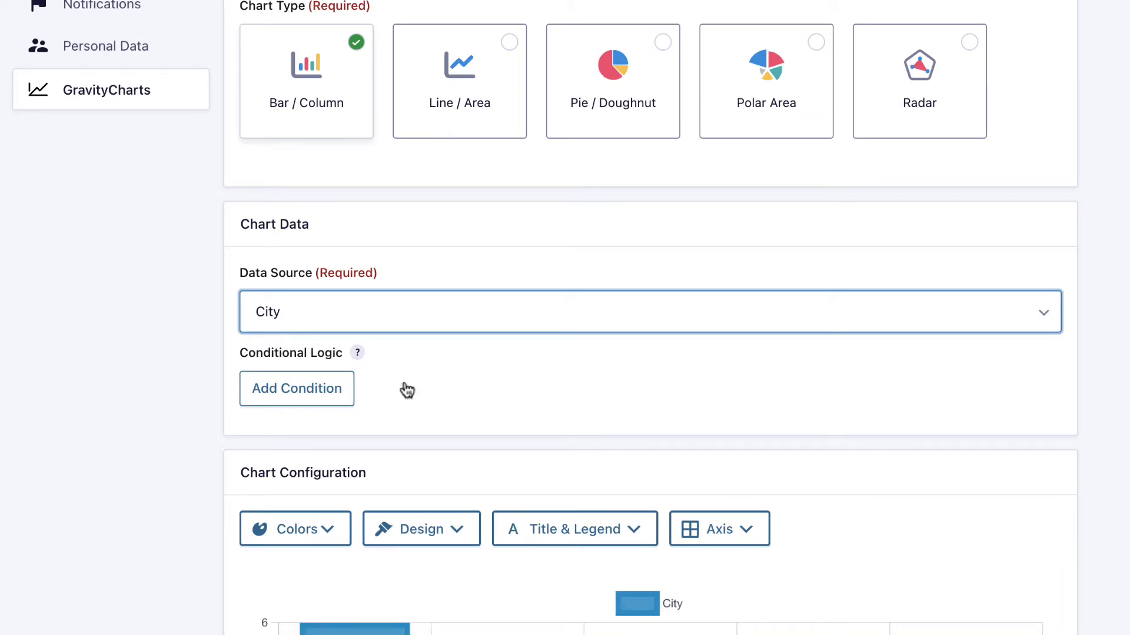
Try a conditional logic rule where Created By is Currently Logged-in User, and remove the rule
click(307, 389)
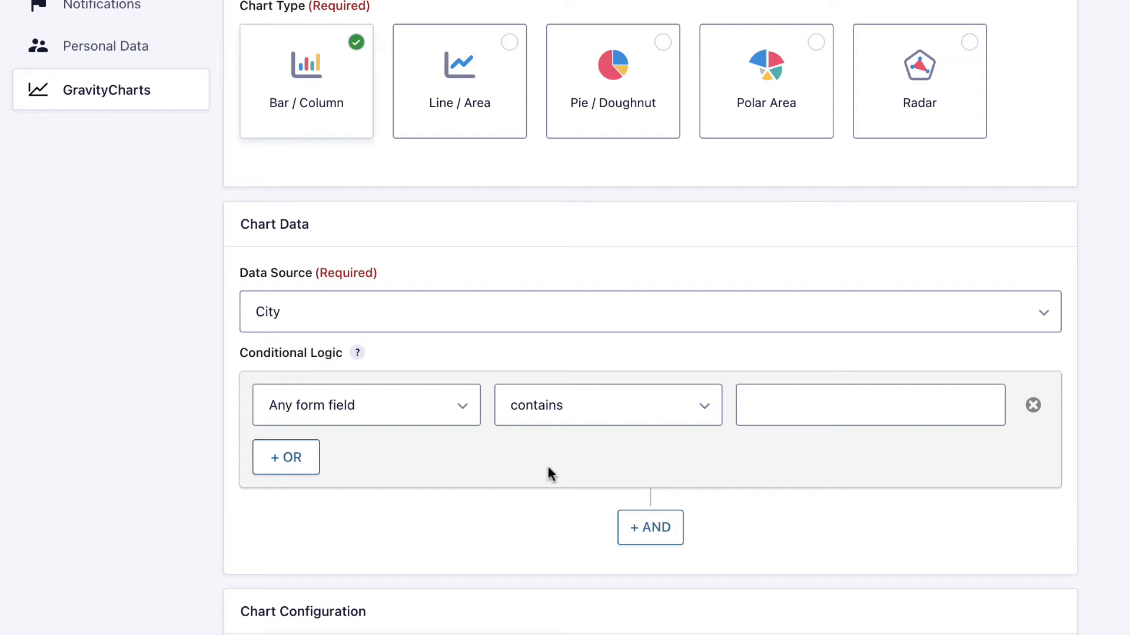
click(465, 419)
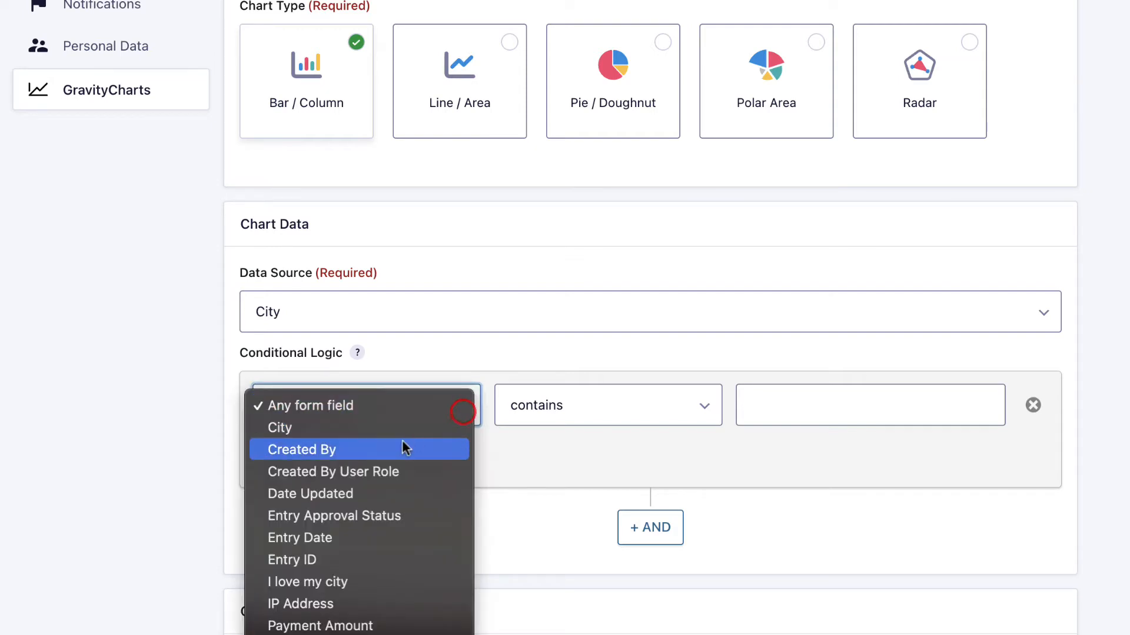
click(351, 457)
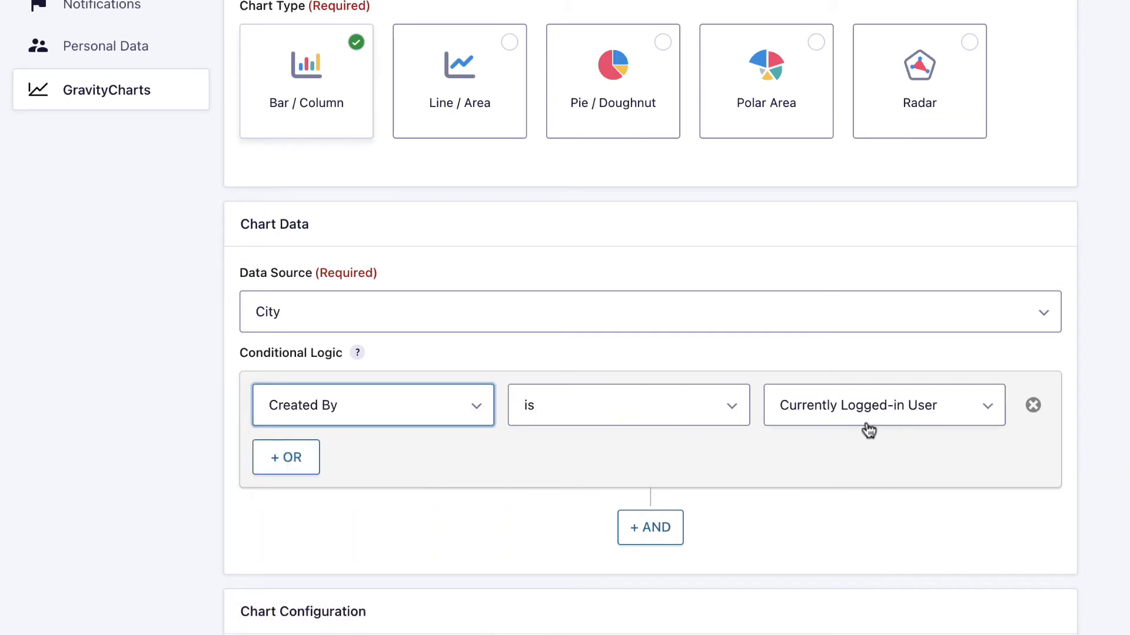
click(479, 420)
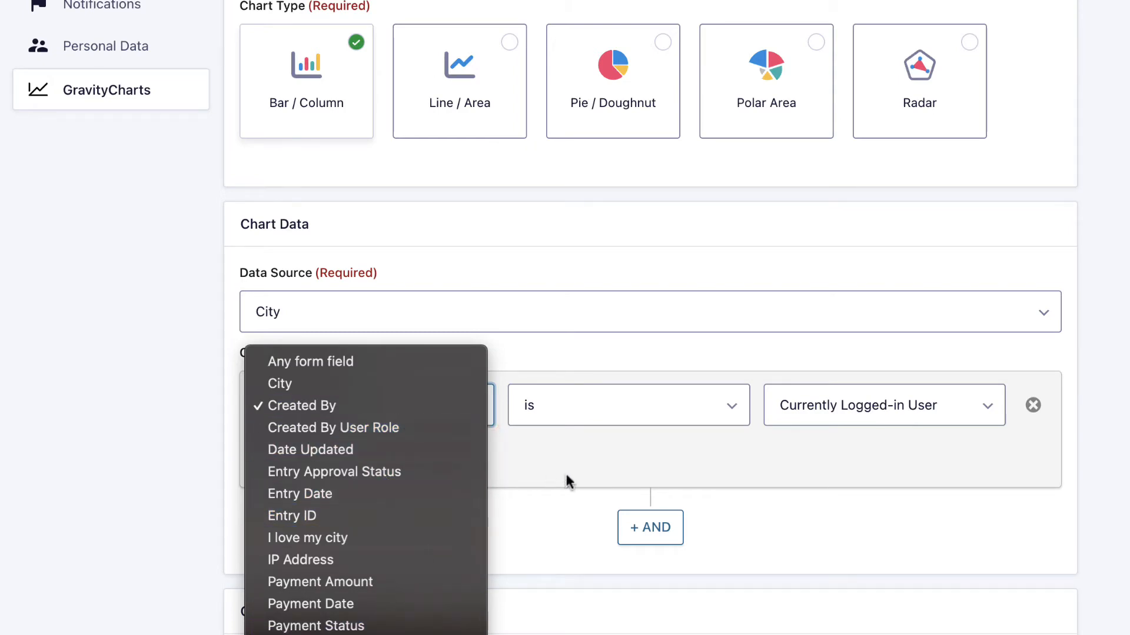
click(1033, 405)
Try out the Simple Light and Shift color palettes on the bar chart and apply the Standard palette
scroll(647, 353, down, 6)
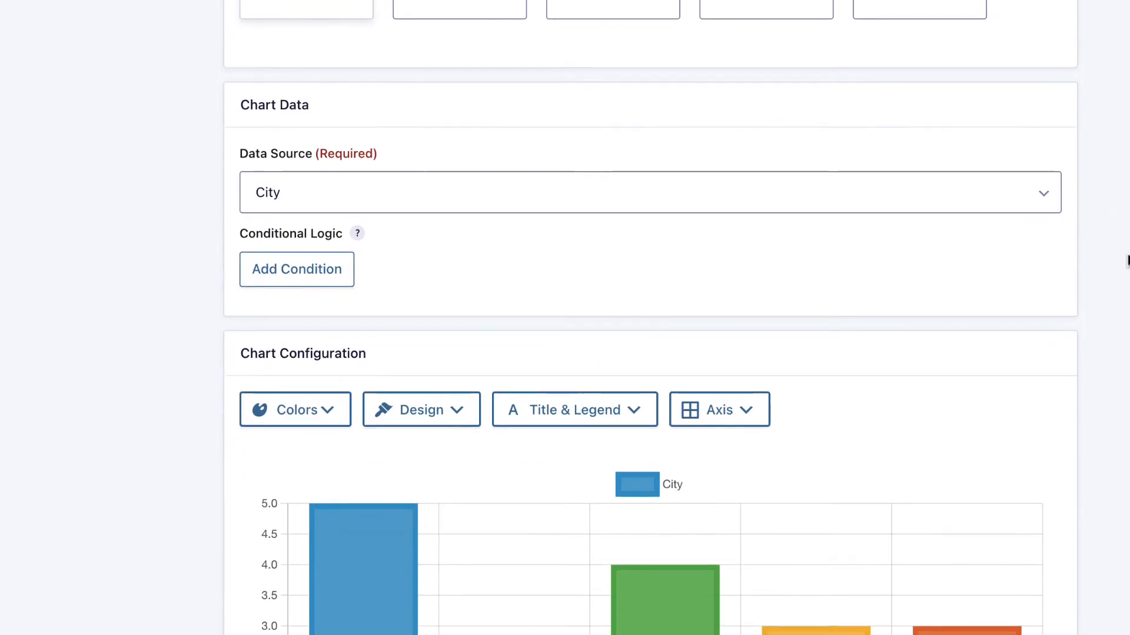
scroll(647, 318, down, 1)
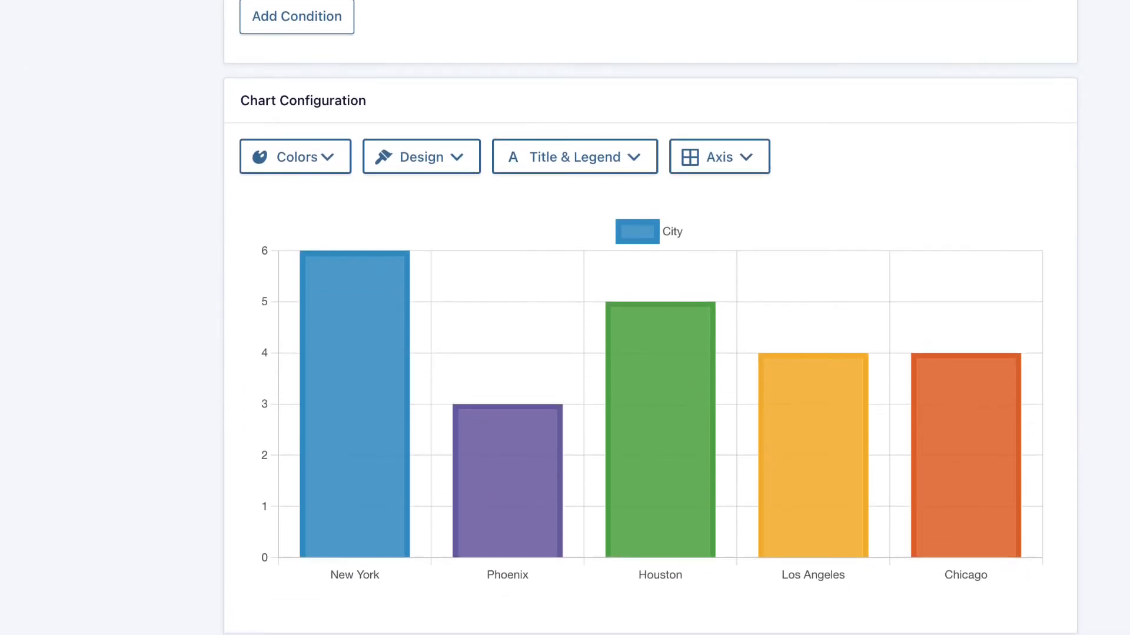
scroll(647, 353, down, 1)
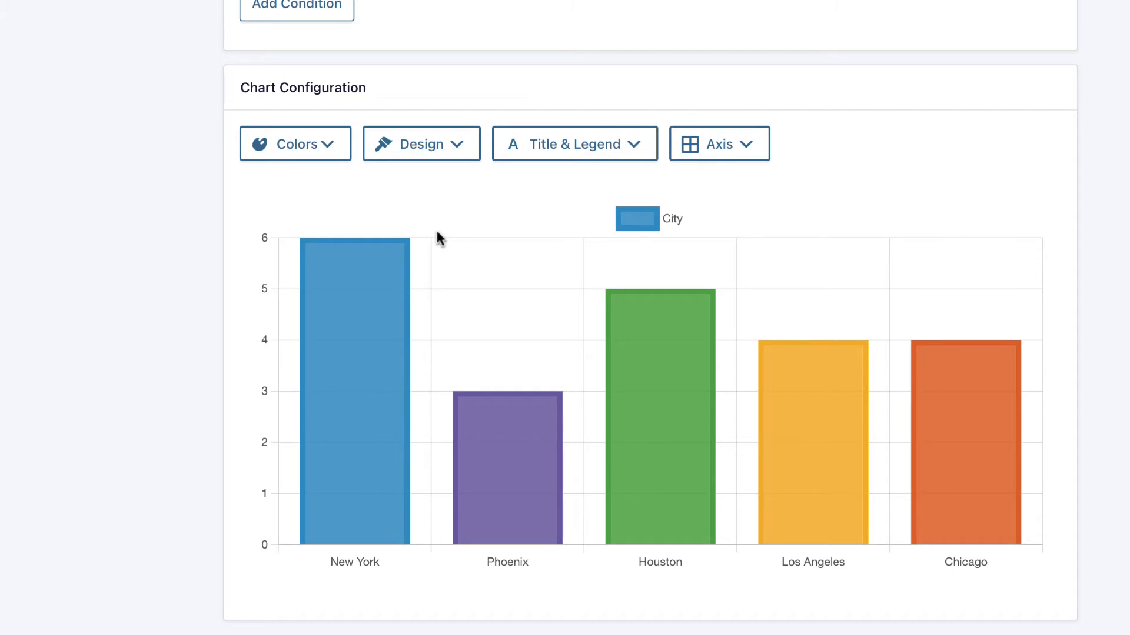
click(332, 158)
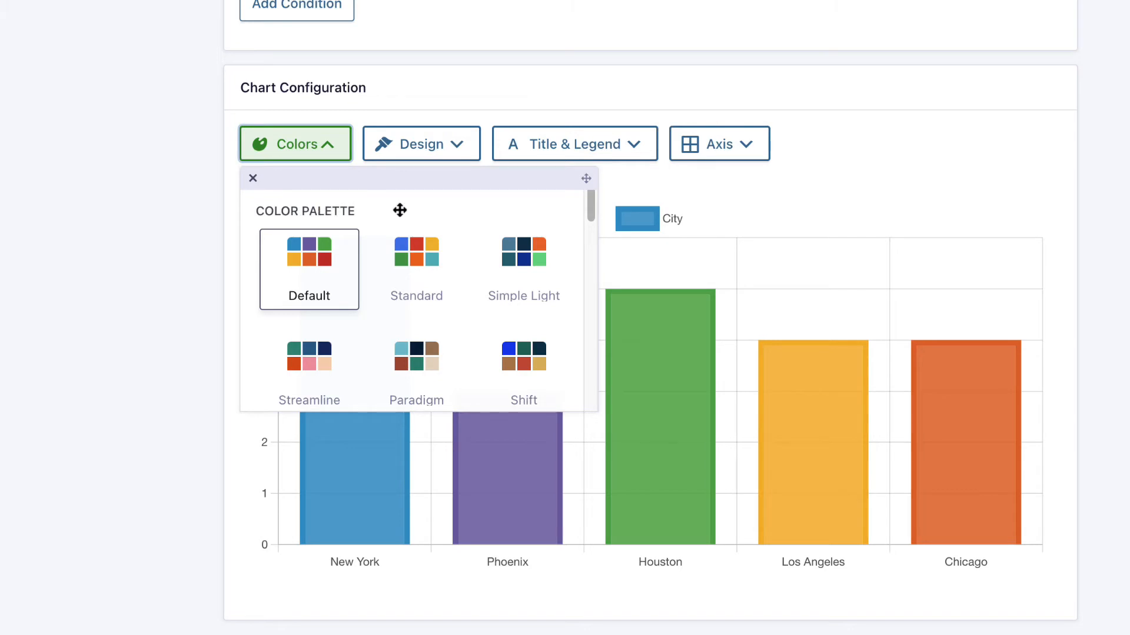
mouse_move(591, 207)
mouse_down()
mouse_move(594, 400)
mouse_move(583, 203)
mouse_up()
click(416, 251)
click(512, 251)
click(518, 345)
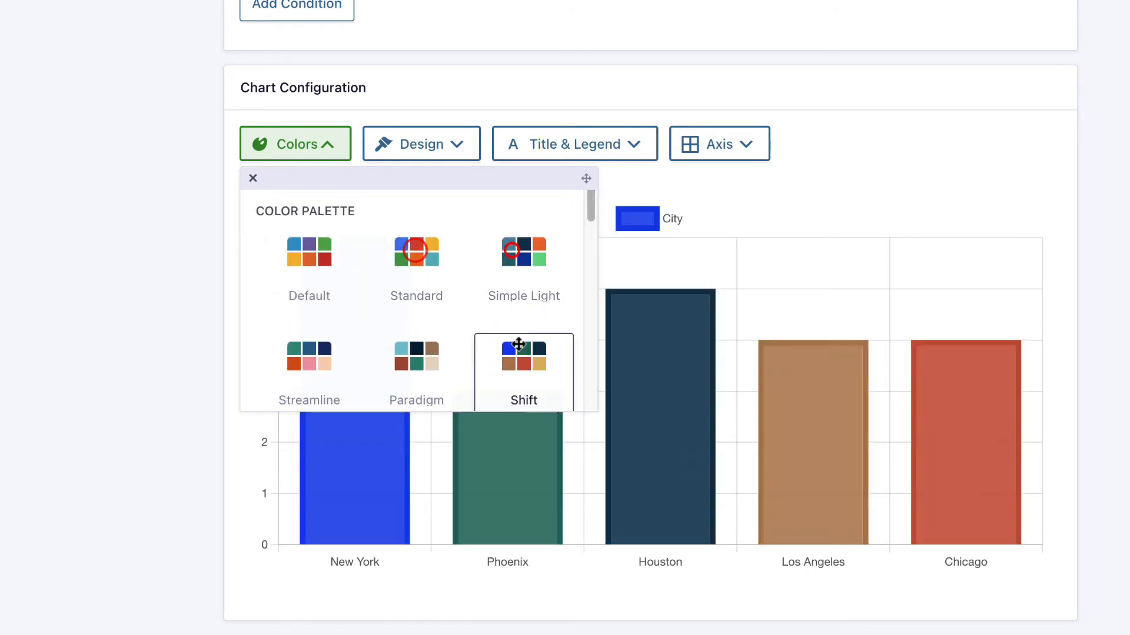
click(406, 246)
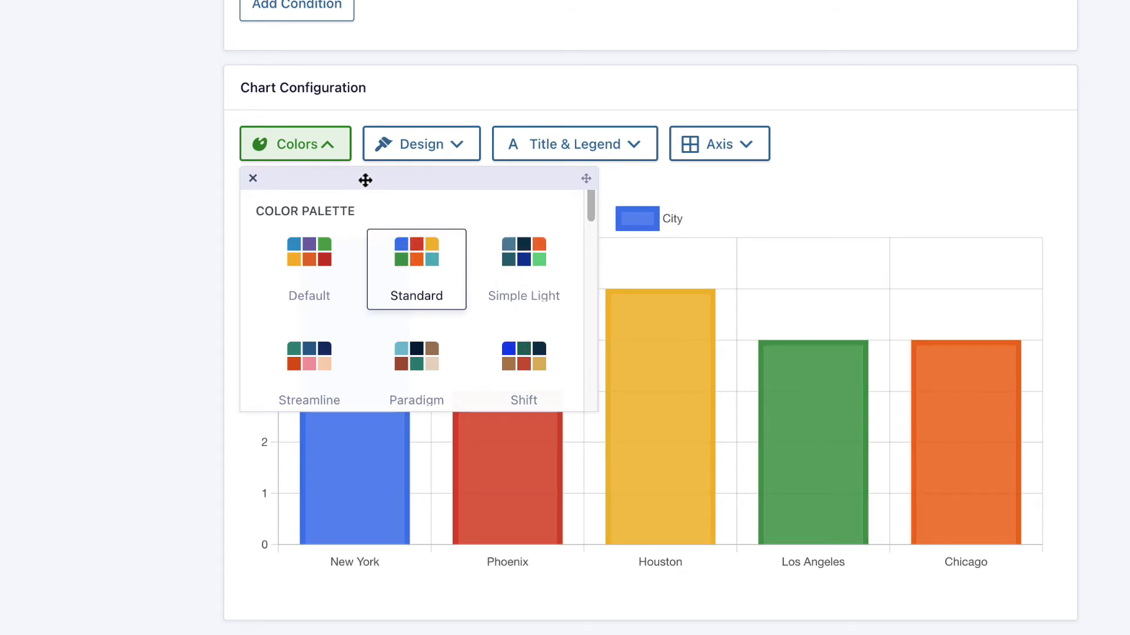
drag(365, 180, 339, 231)
click(186, 233)
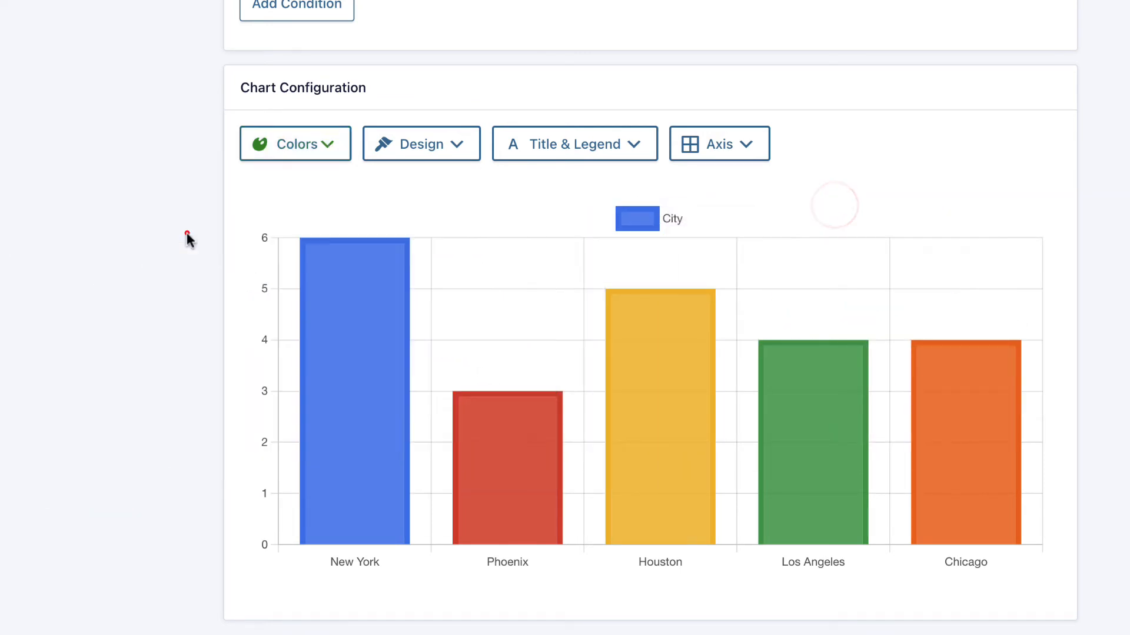
Change the chart's bar direction to Horizontal, keeping the design options clear of the city labels
click(462, 156)
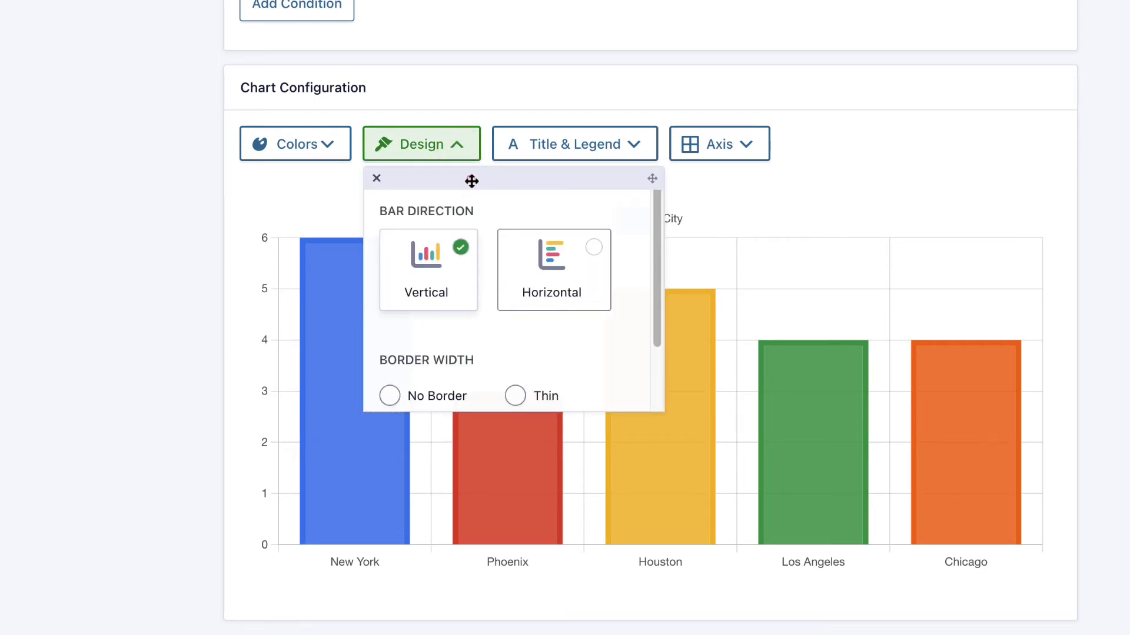
drag(472, 181, 111, 242)
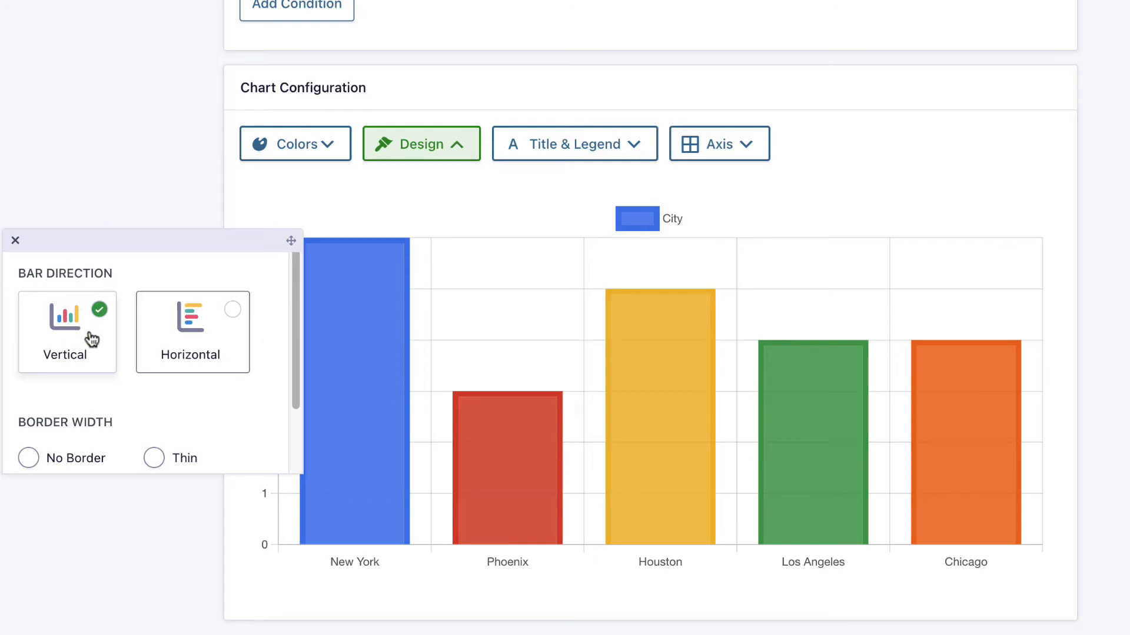
click(206, 333)
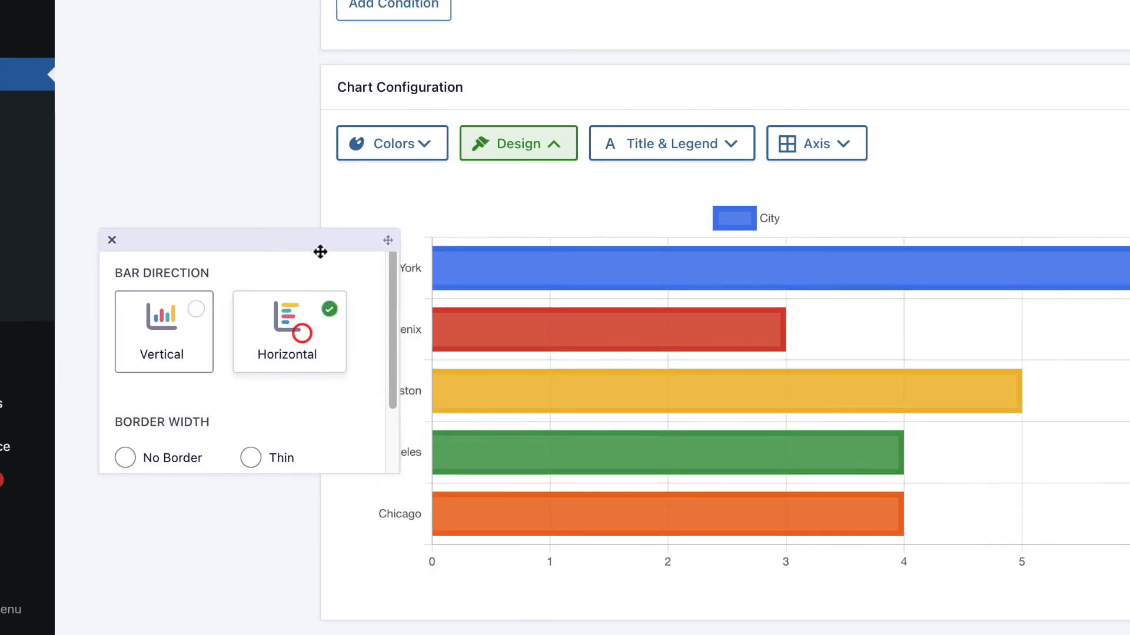
drag(319, 243, 282, 242)
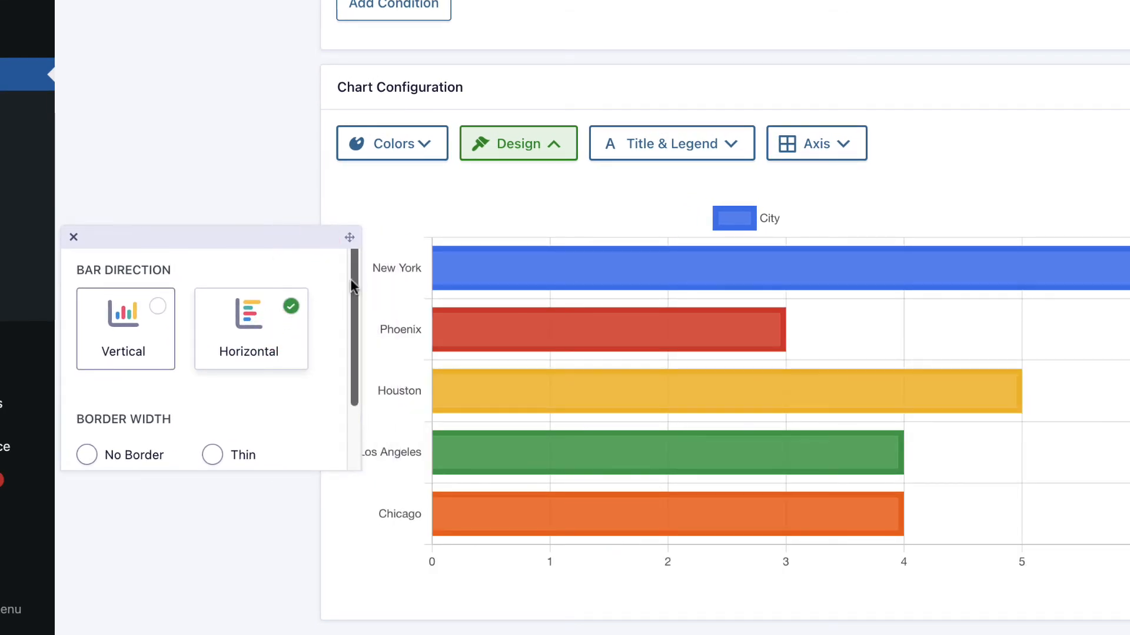
Set the border width of the chart's bars to Thin and close the design options
drag(353, 276, 362, 438)
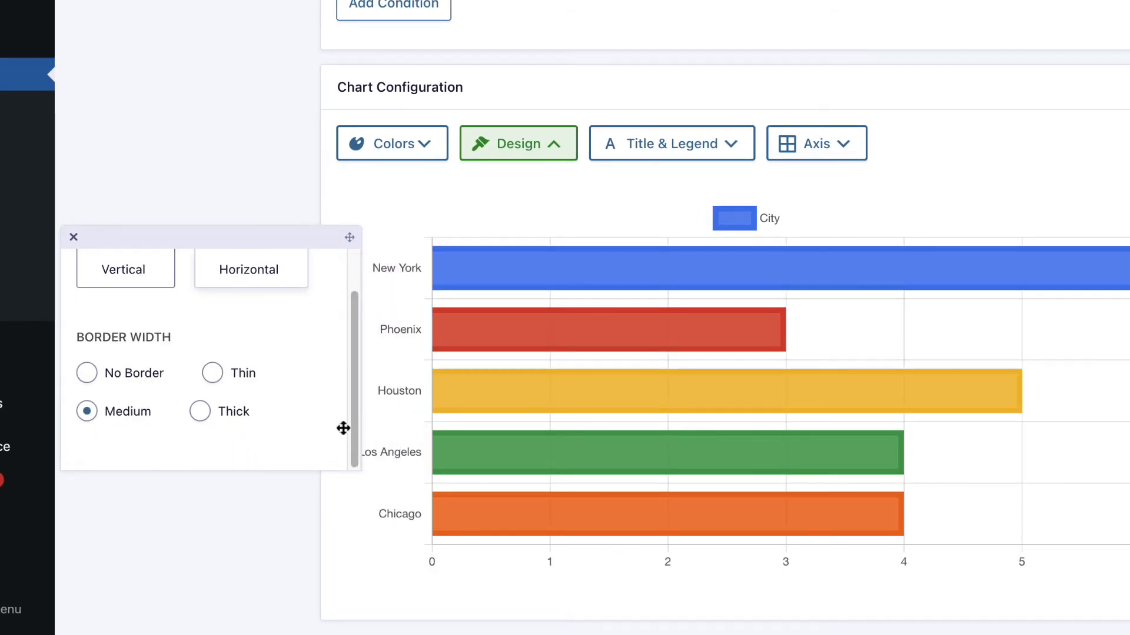
click(215, 374)
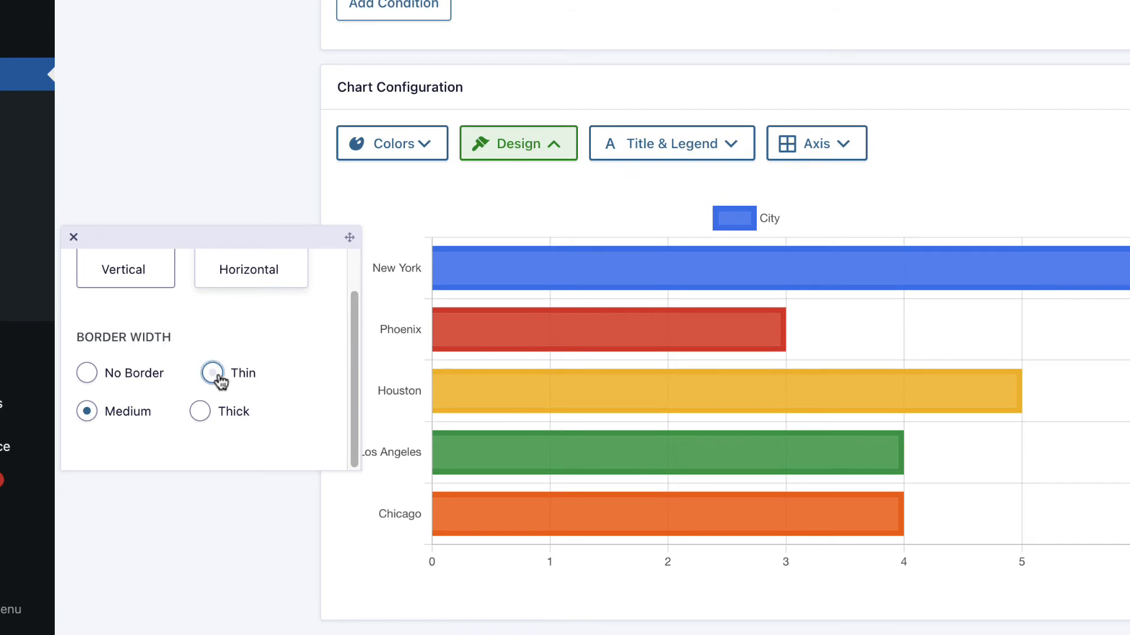
click(203, 411)
click(213, 382)
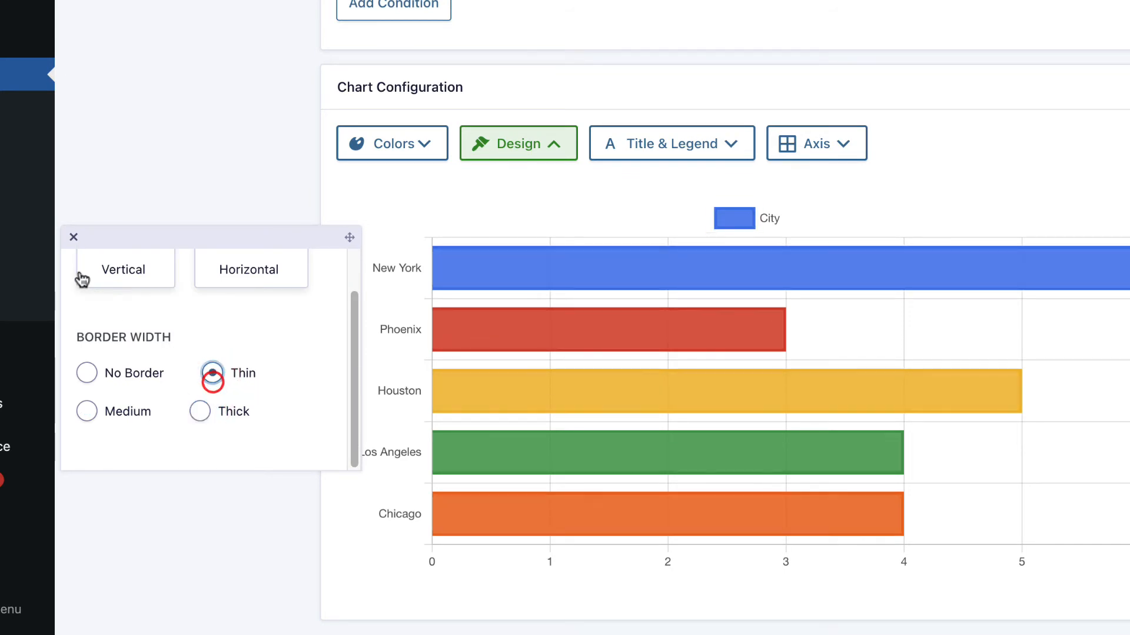
click(74, 237)
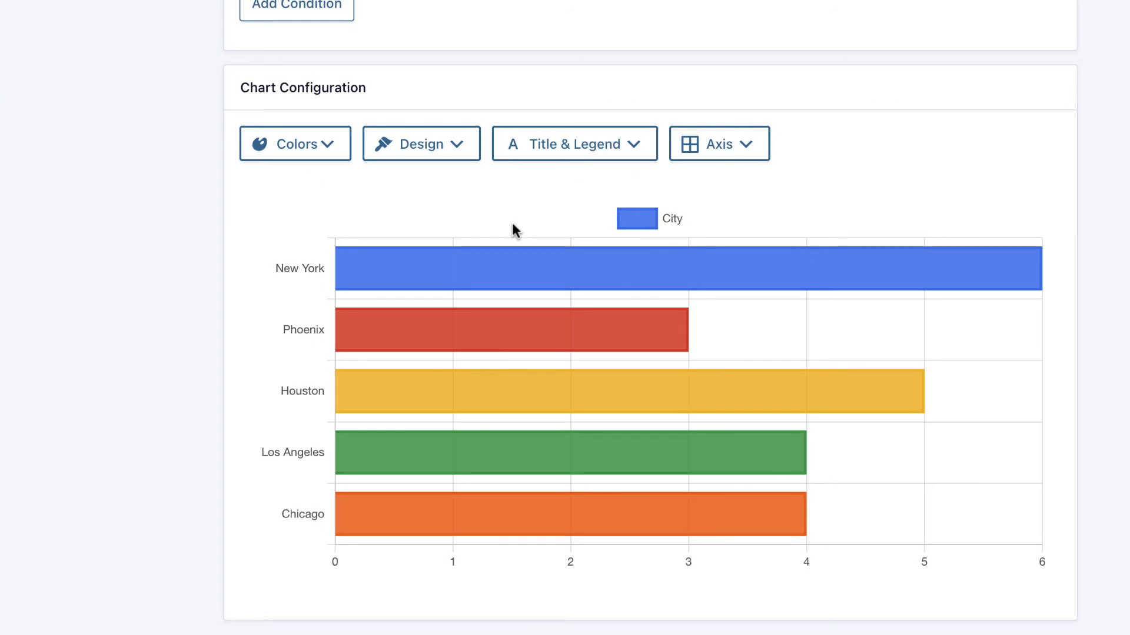
Enable the chart title and set its text to "City survey"
click(615, 165)
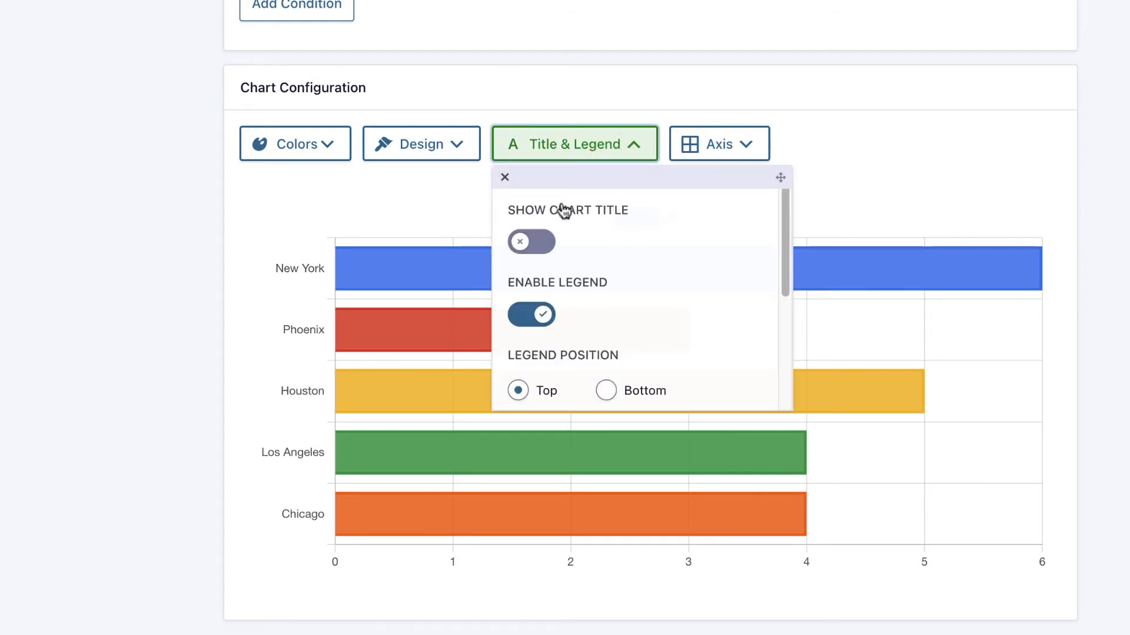
click(547, 244)
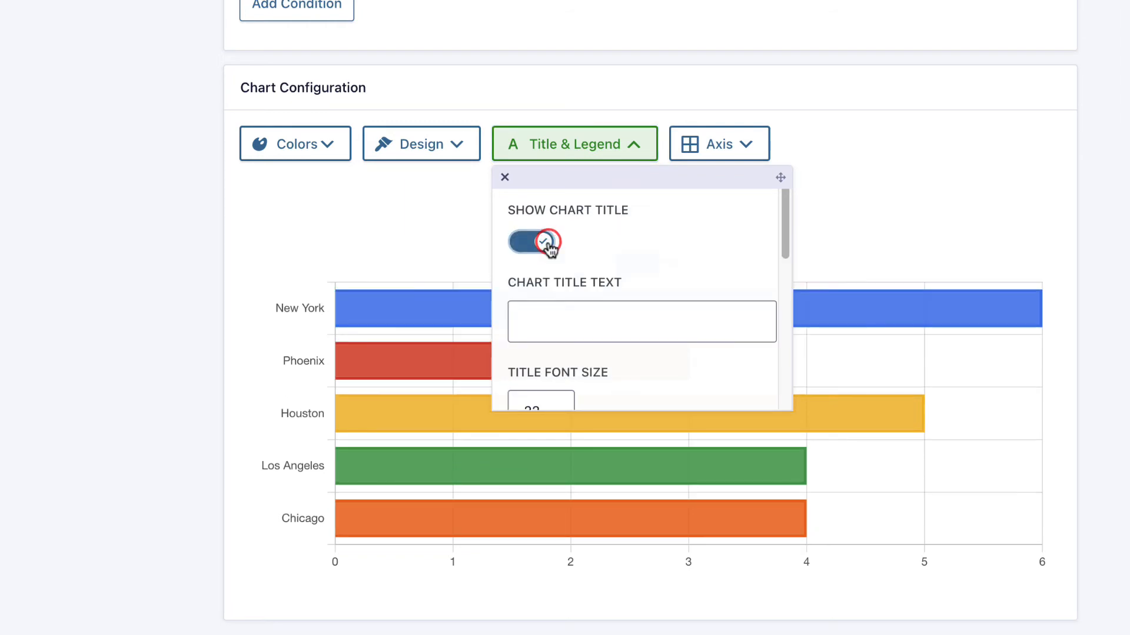
click(581, 328)
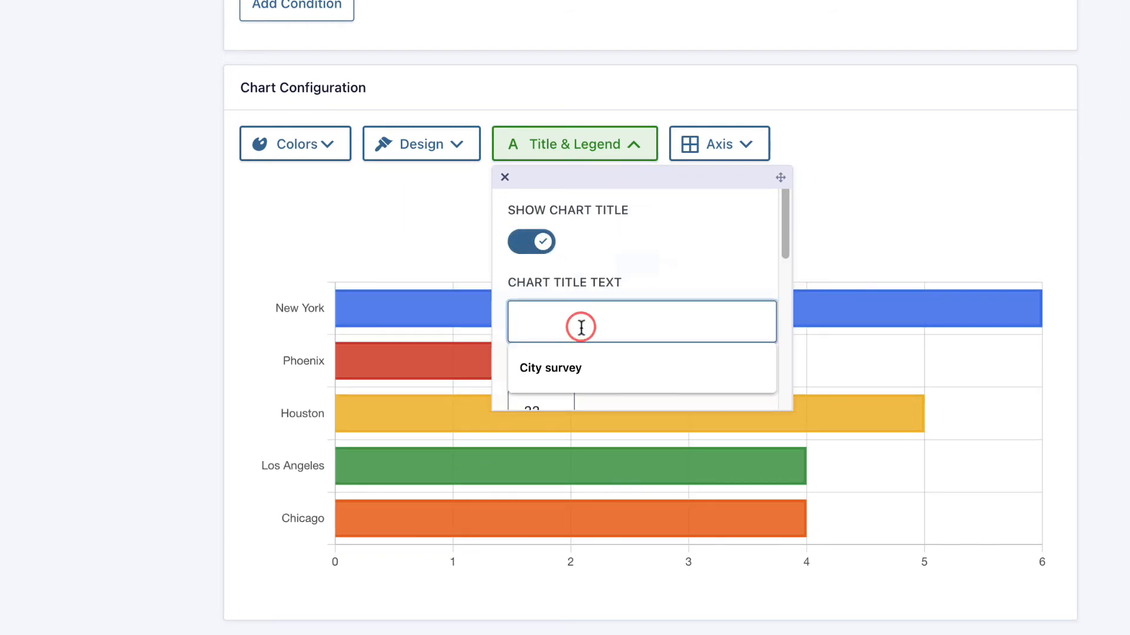
click(575, 366)
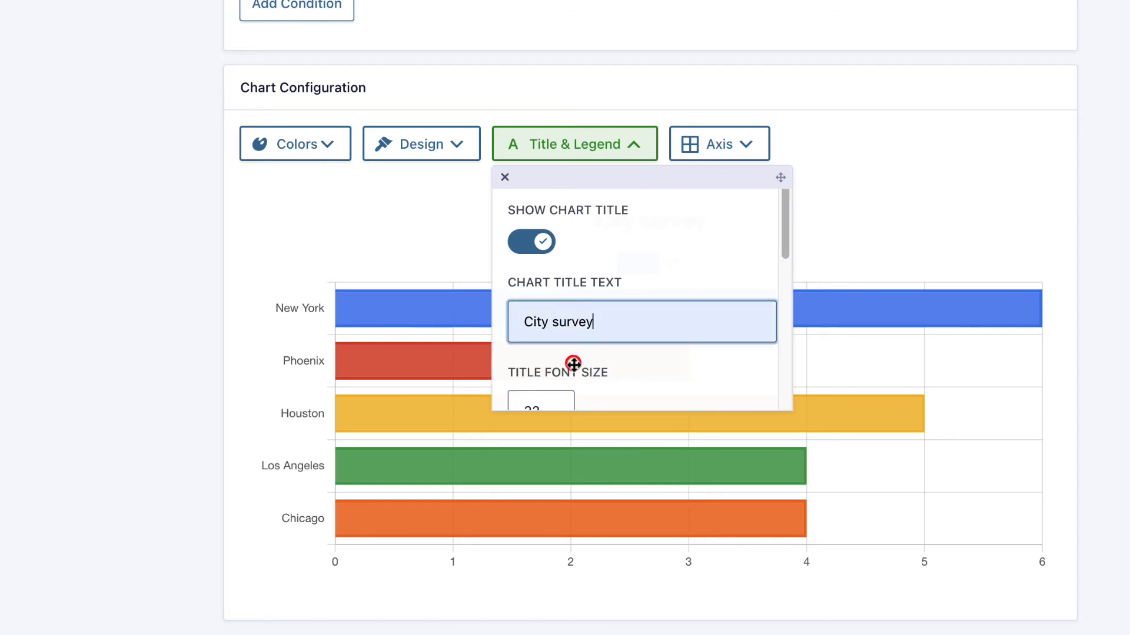
Look through the legend position and alignment options and disable the chart's legend
drag(786, 201, 789, 252)
drag(672, 176, 920, 217)
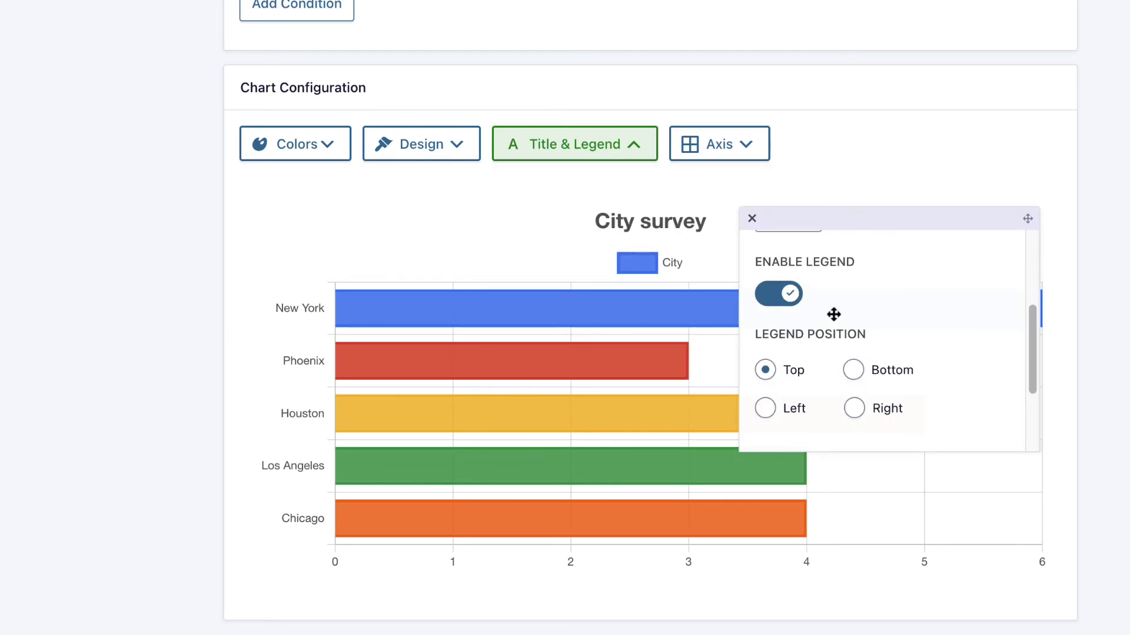
drag(1031, 329, 1032, 365)
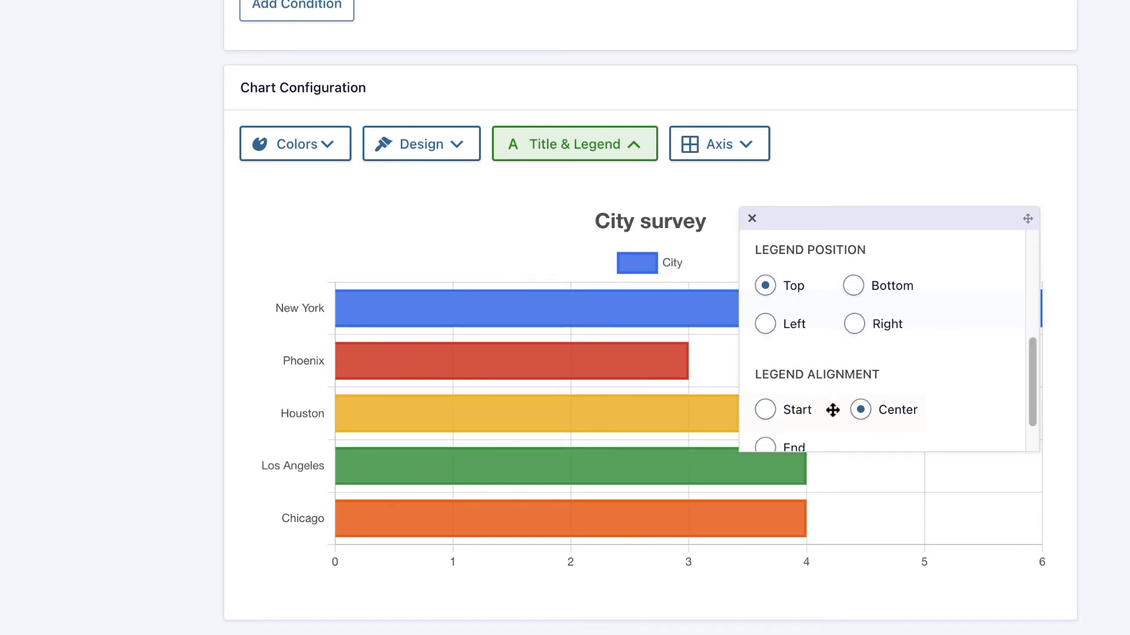
drag(1026, 370, 1026, 326)
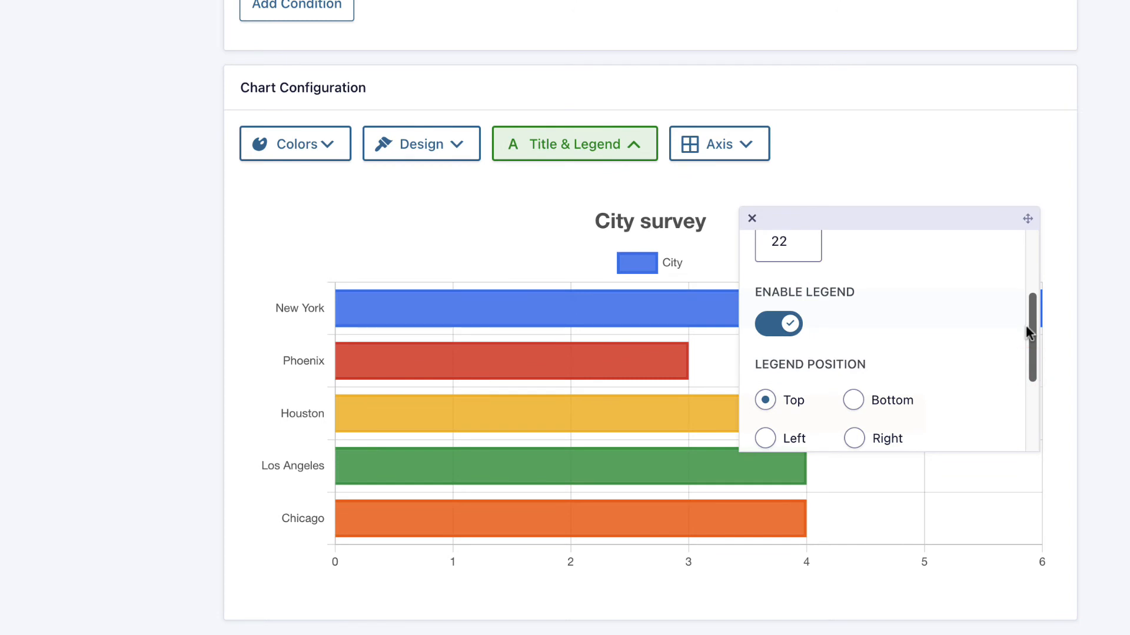
click(771, 336)
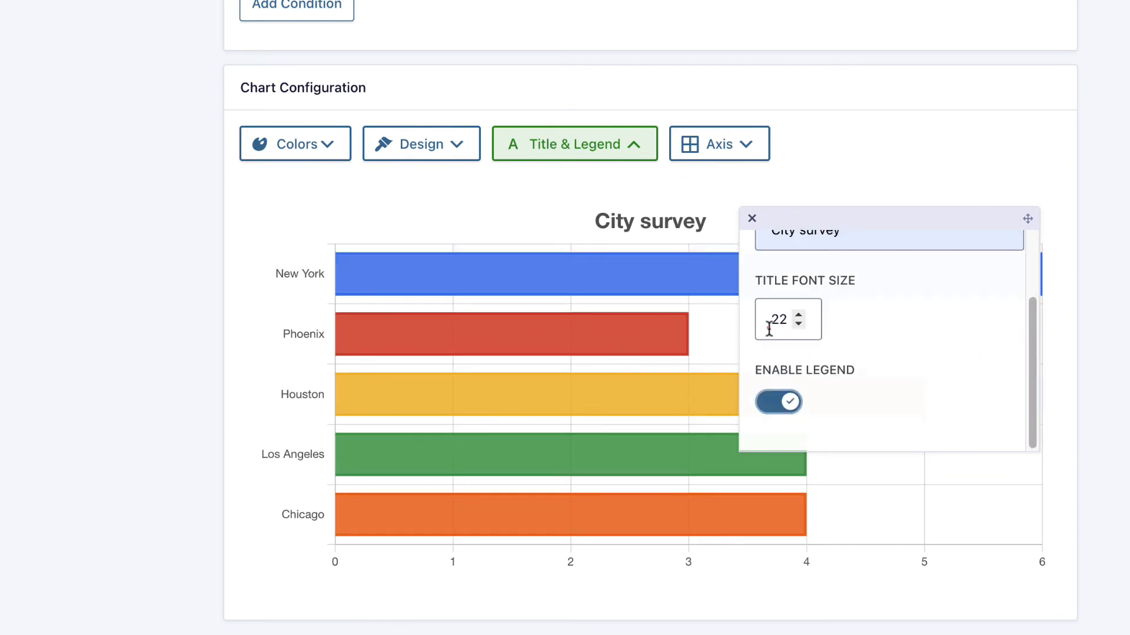
Close the title and legend options and hide both the X axis and Y axis grid lines of the chart
click(746, 220)
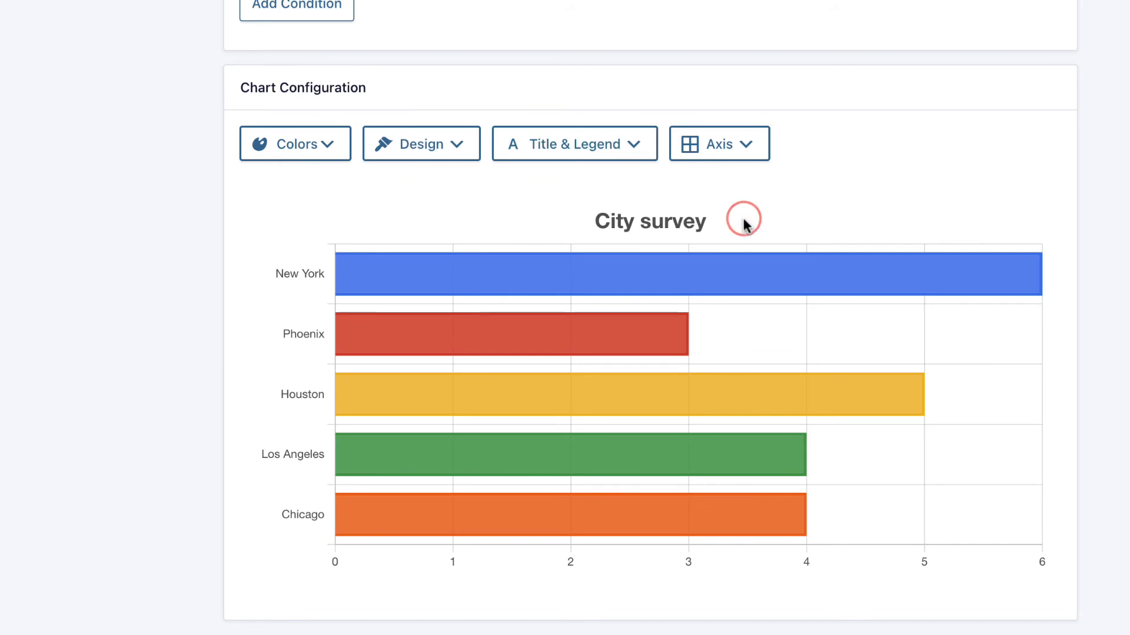
click(743, 156)
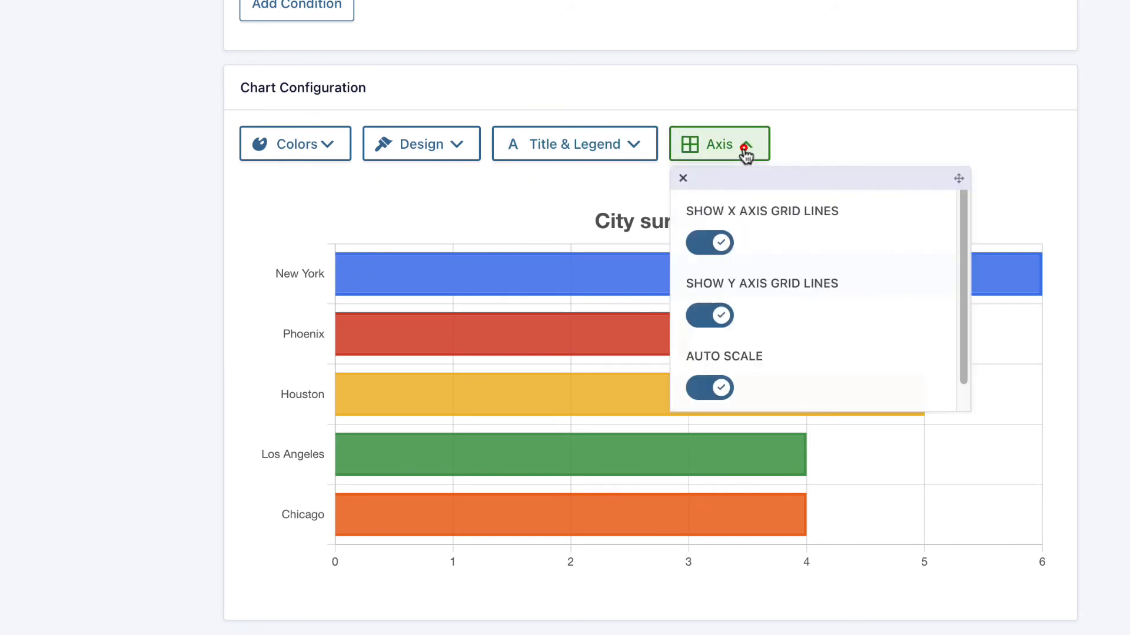
drag(716, 176, 832, 241)
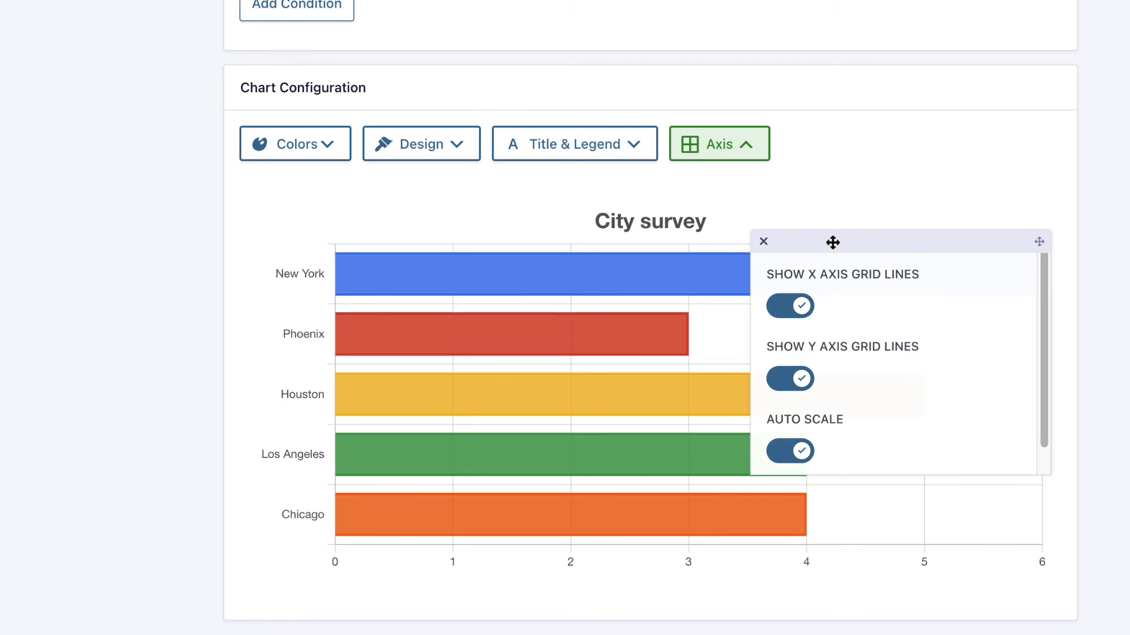
click(780, 306)
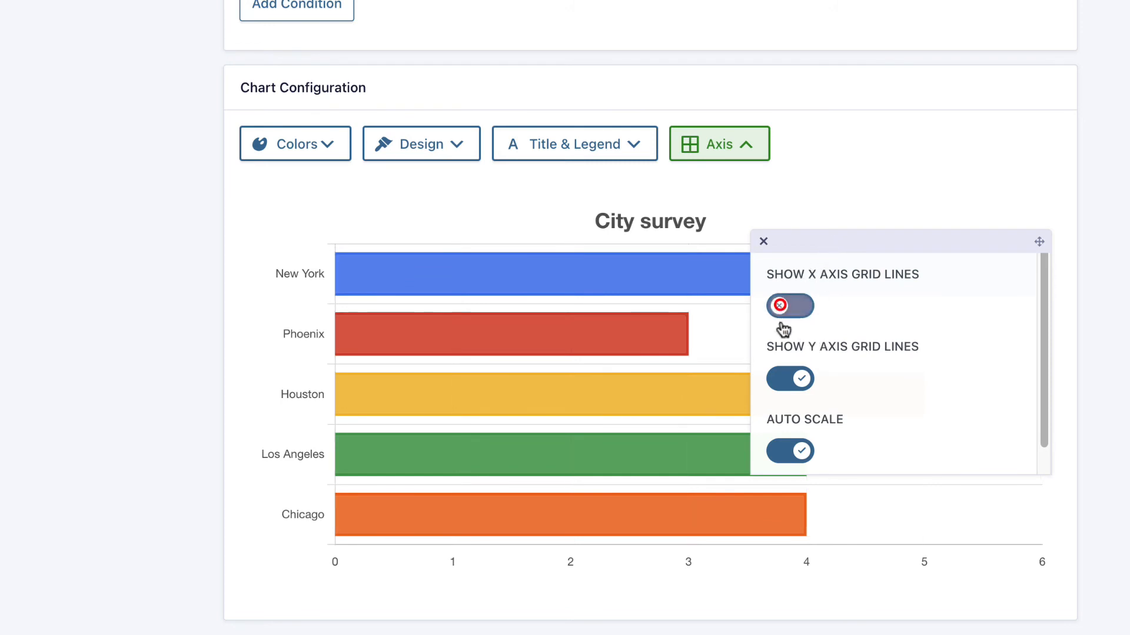
click(778, 378)
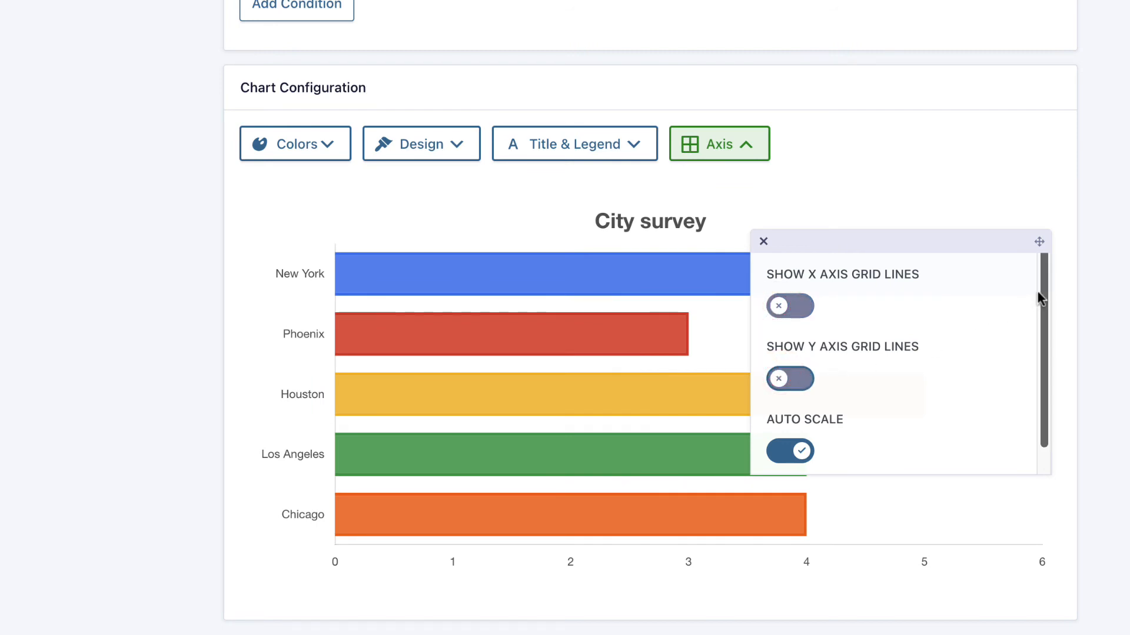
drag(1038, 299, 1044, 373)
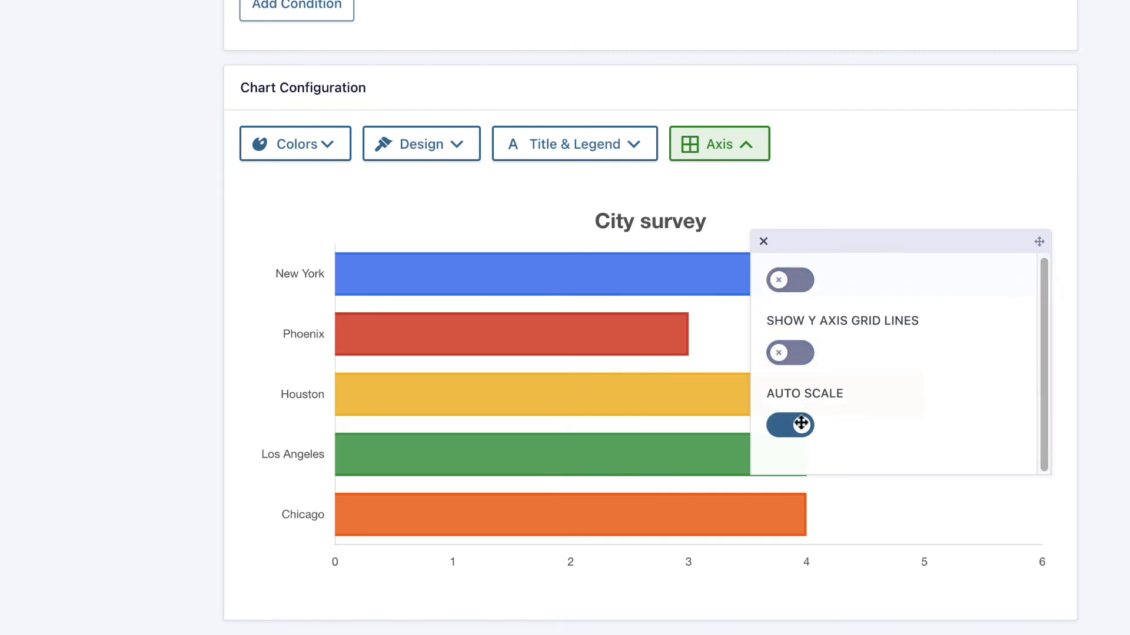
Close the axis options and save the chart's settings
click(765, 243)
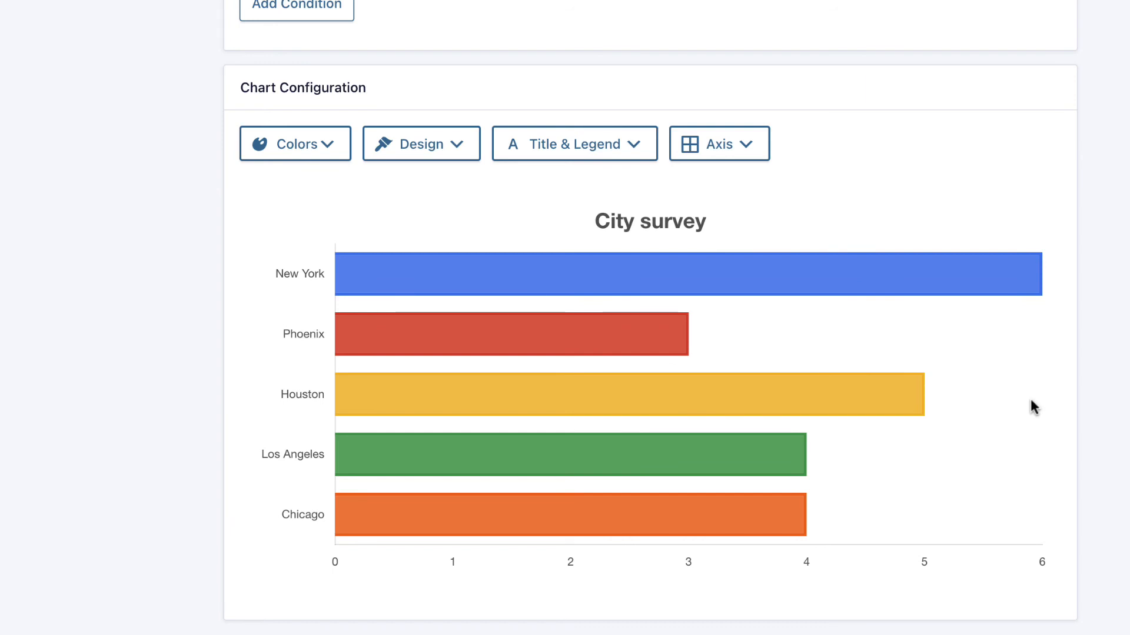
scroll(1096, 371, down, 5)
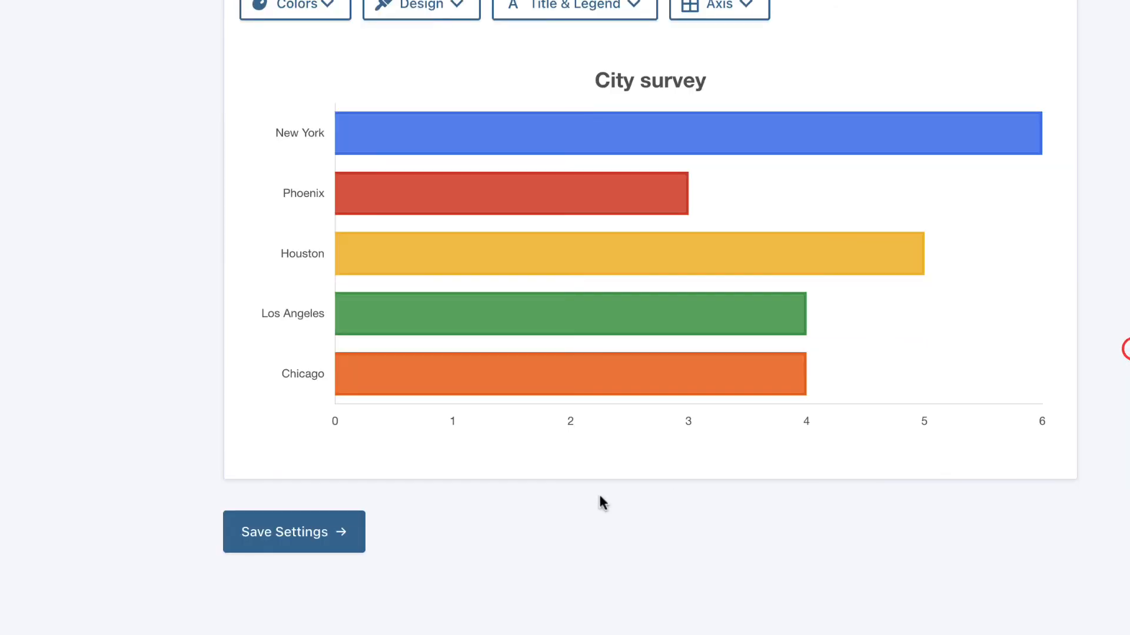
click(301, 529)
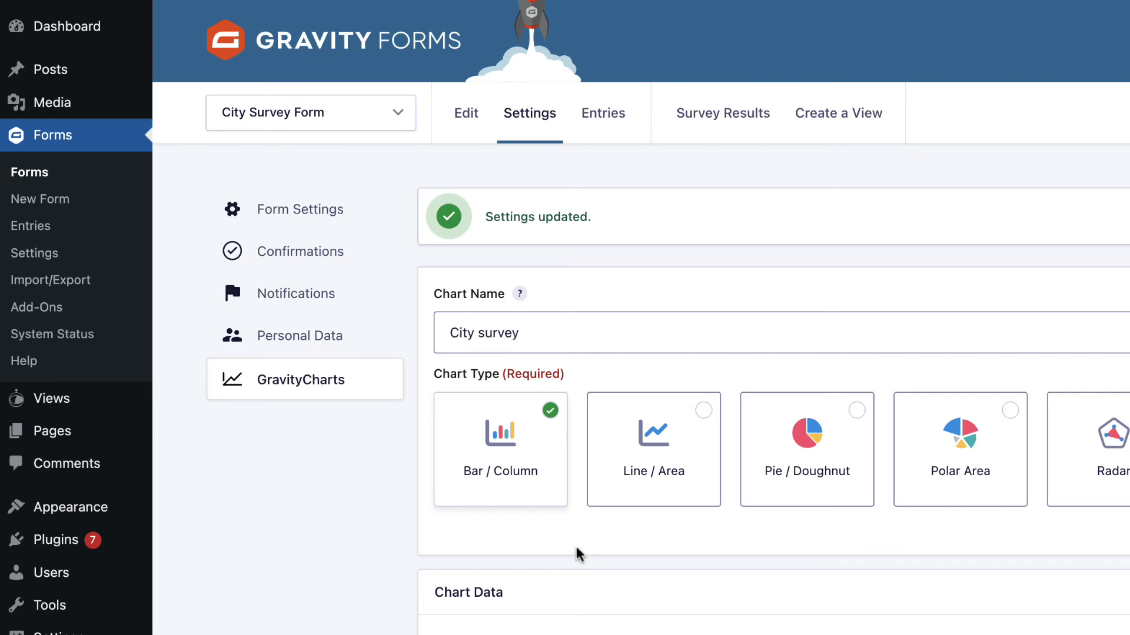
Create a new page titled "City survey" and insert a GravityCharts block into it
mouse_move(63, 432)
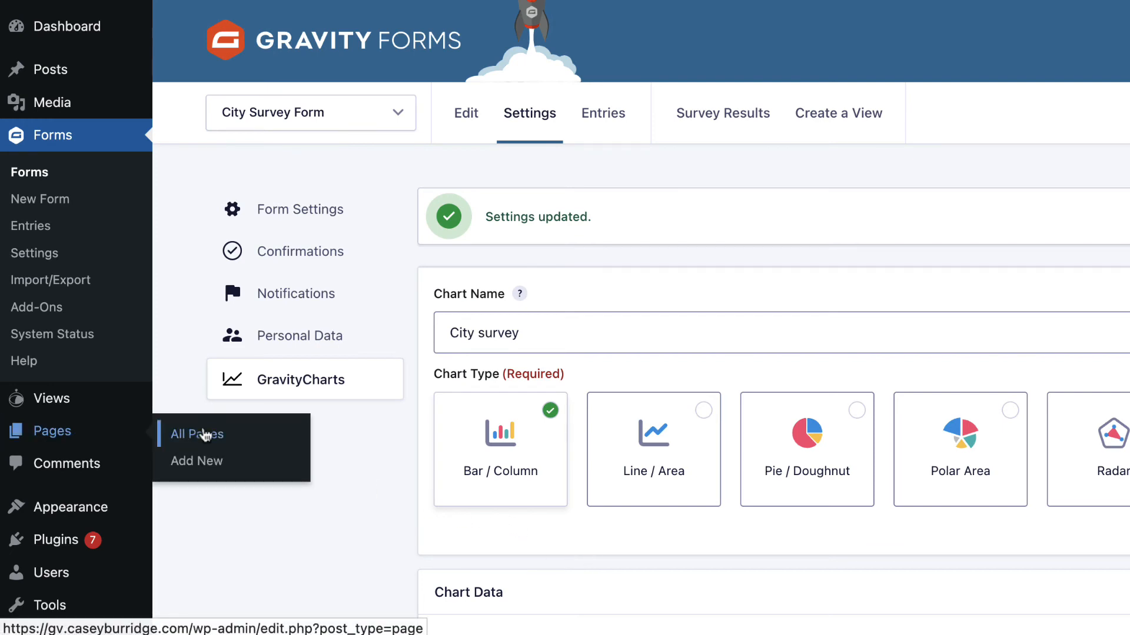
click(216, 462)
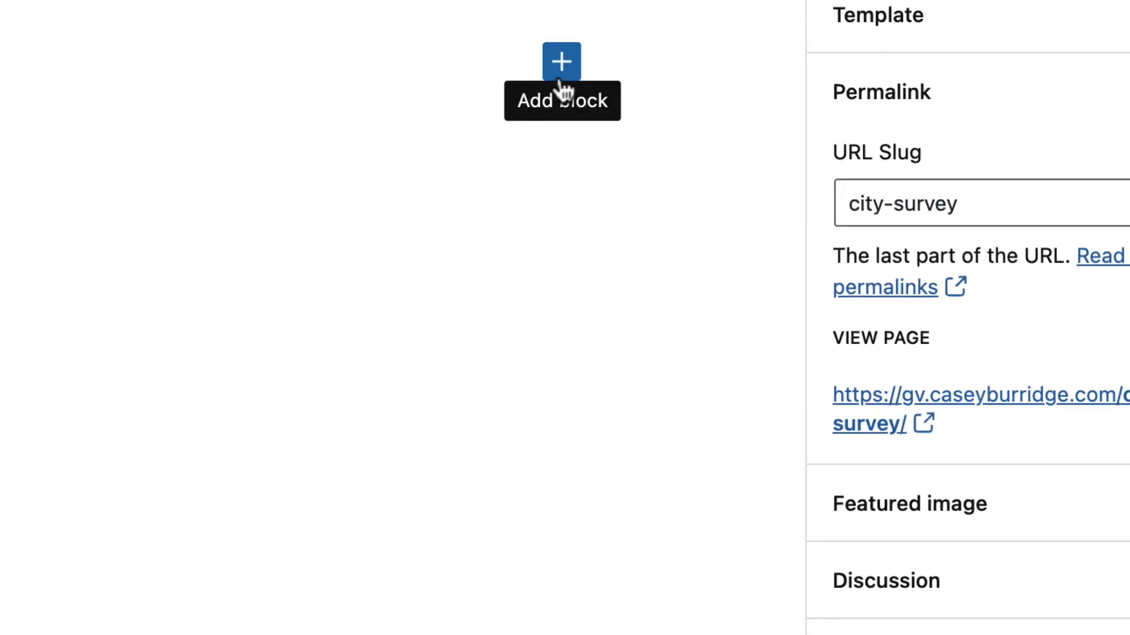
click(560, 84)
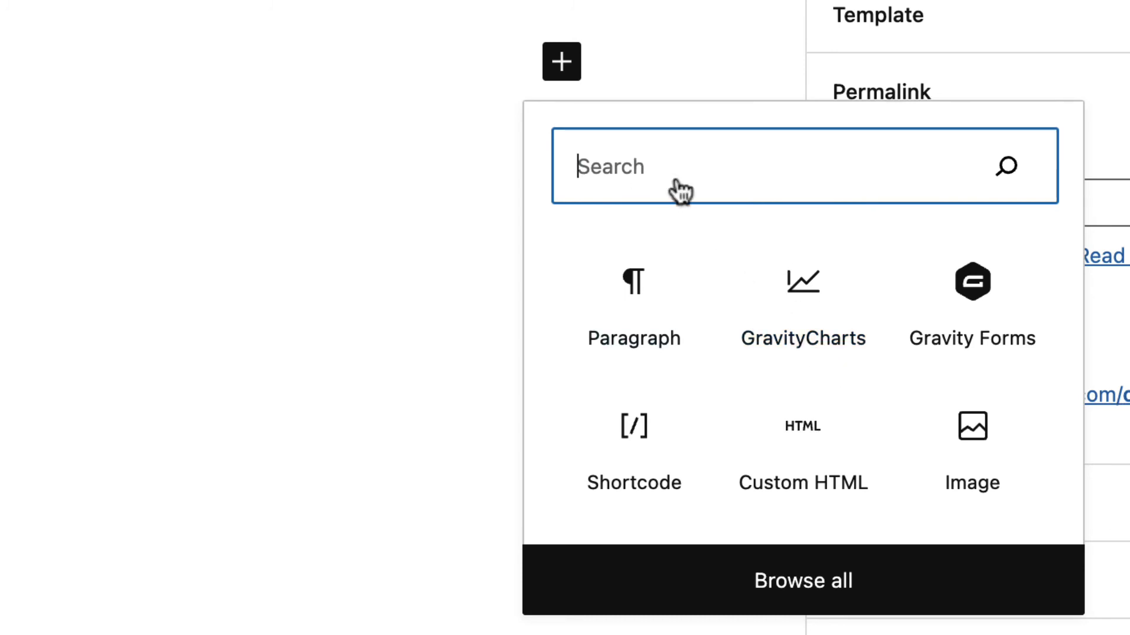
click(810, 344)
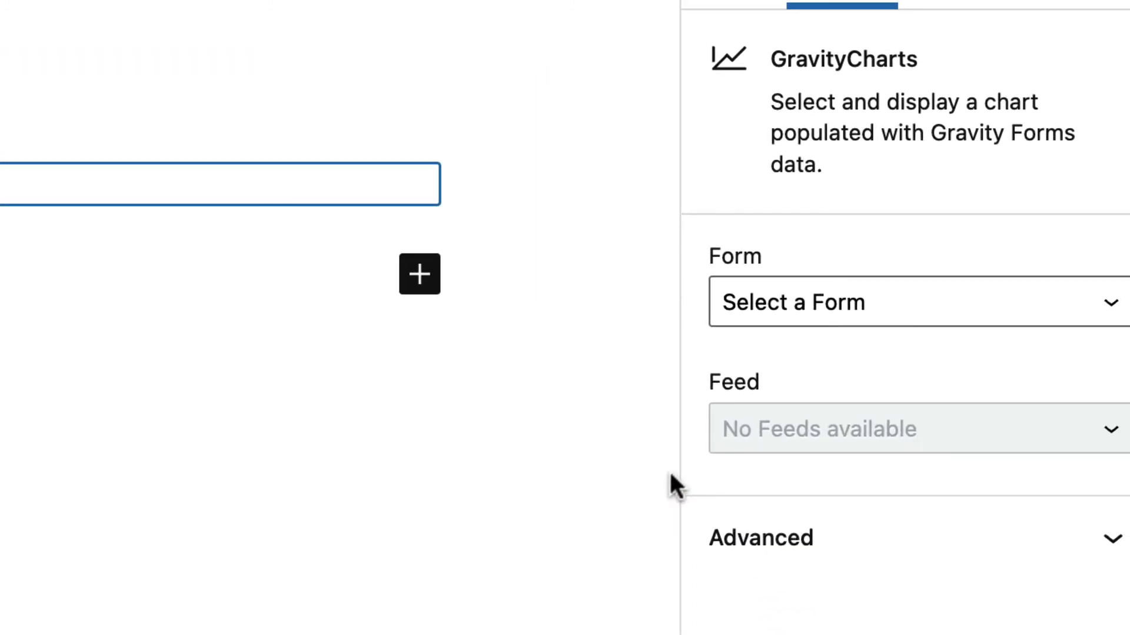
Set the GravityCharts block's form to City Survey Form and its feed to City survey
click(925, 305)
click(891, 366)
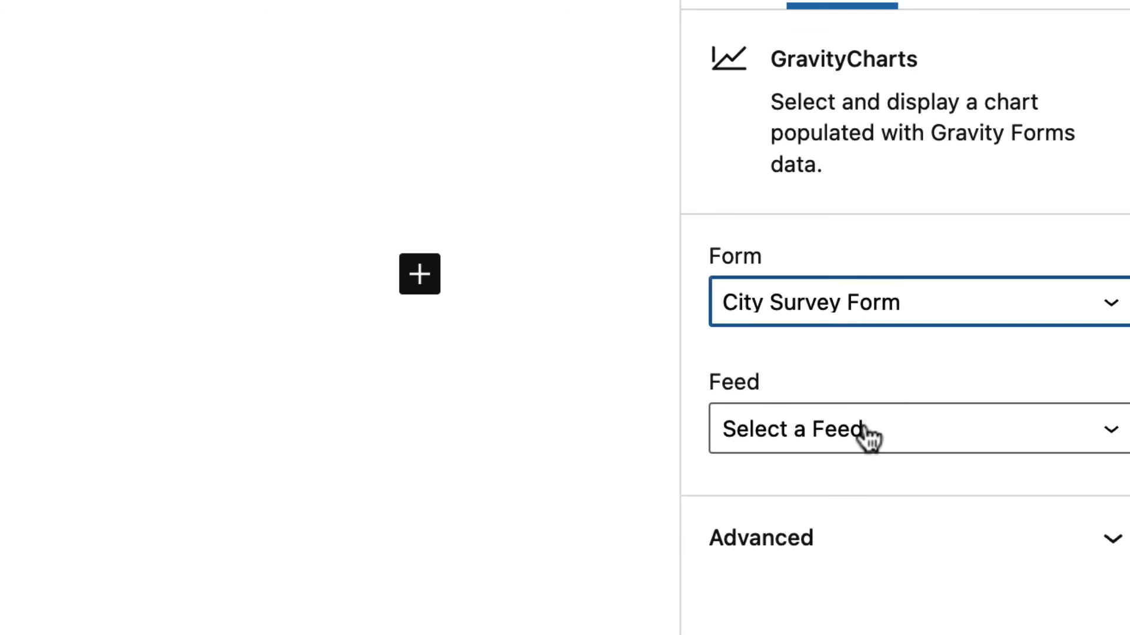
click(870, 437)
click(842, 581)
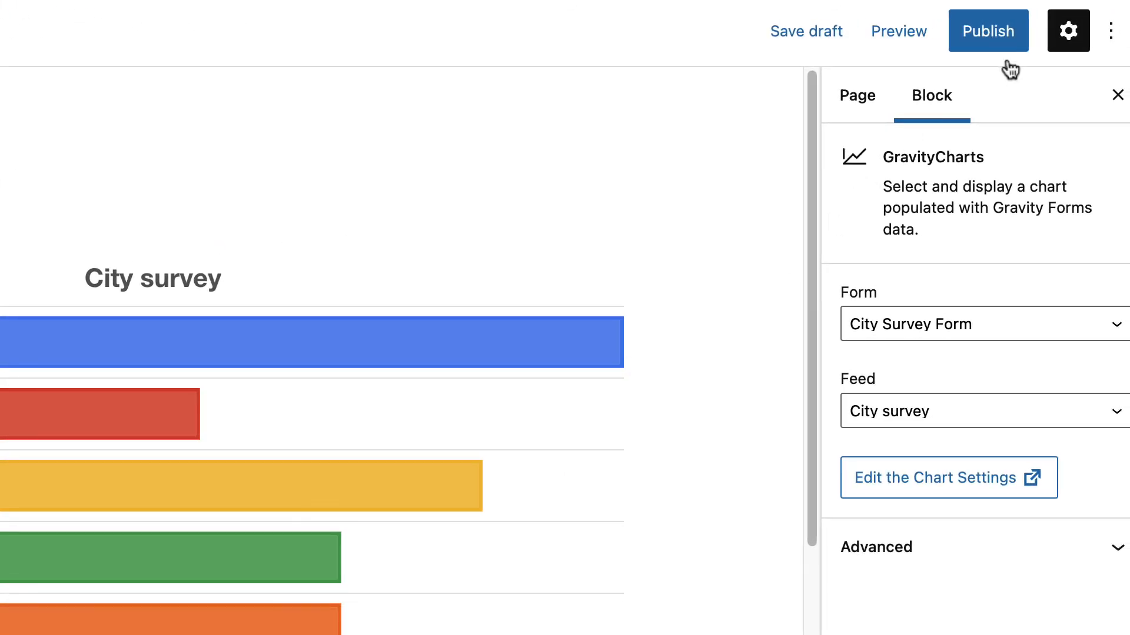
Publish the page containing the City survey chart and open the live page
click(983, 30)
click(912, 34)
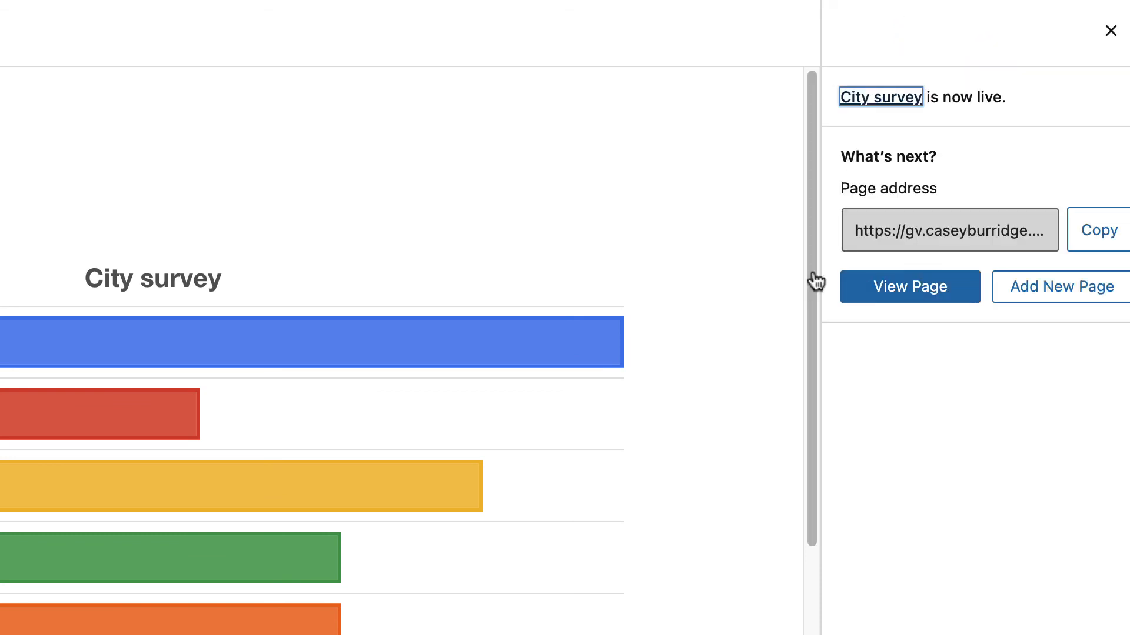
click(905, 297)
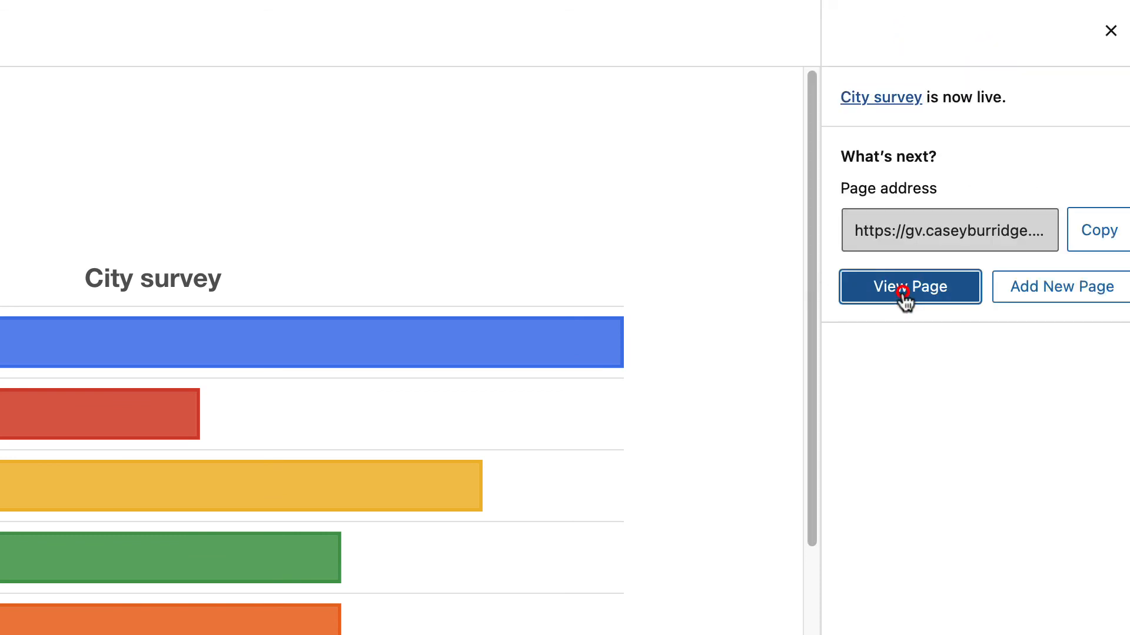